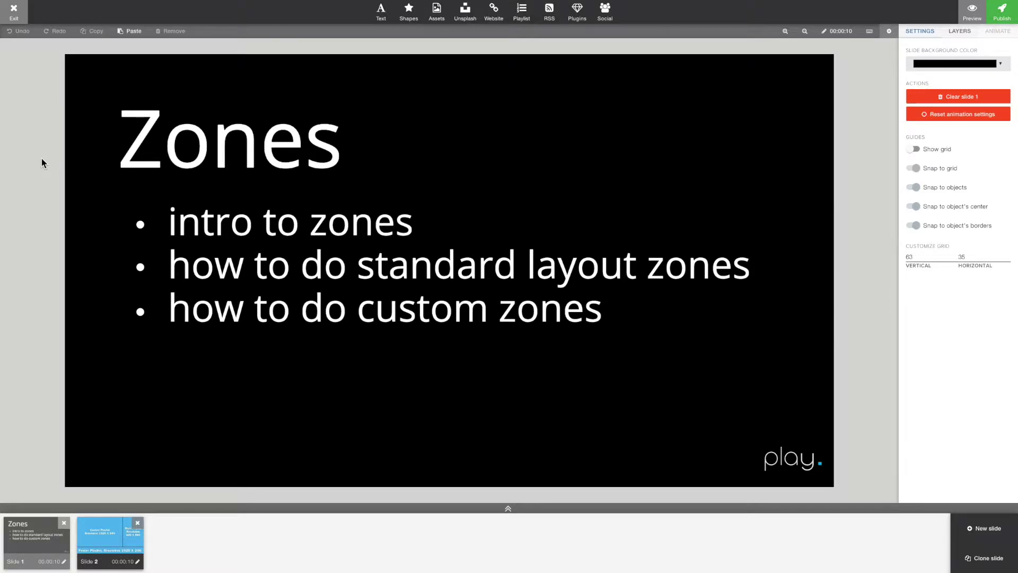
Step: Start a 16:9 playlist named 'Standard Layout Playlist' using the 1|2 + 3 zone layout
click(14, 17)
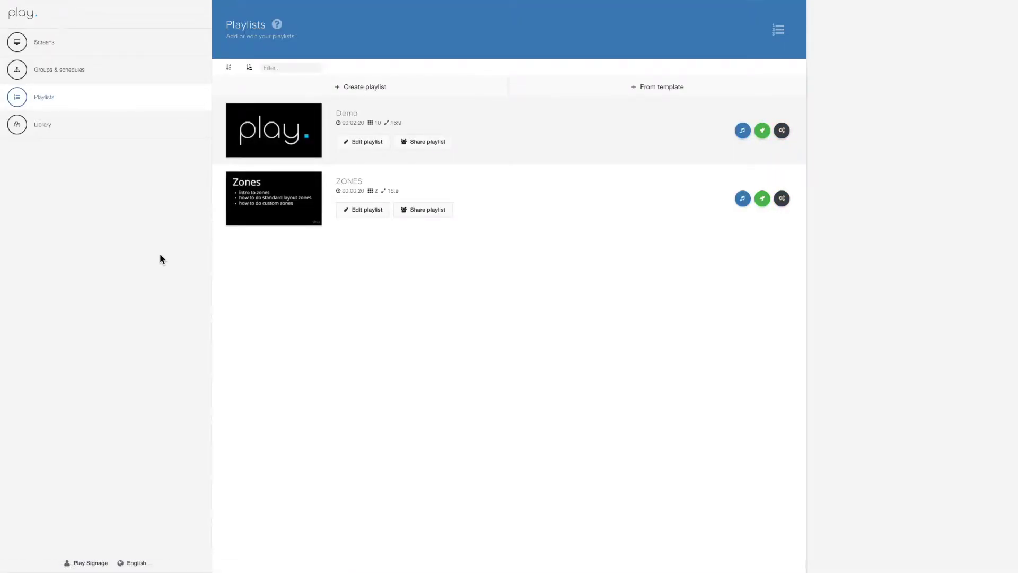
click(357, 91)
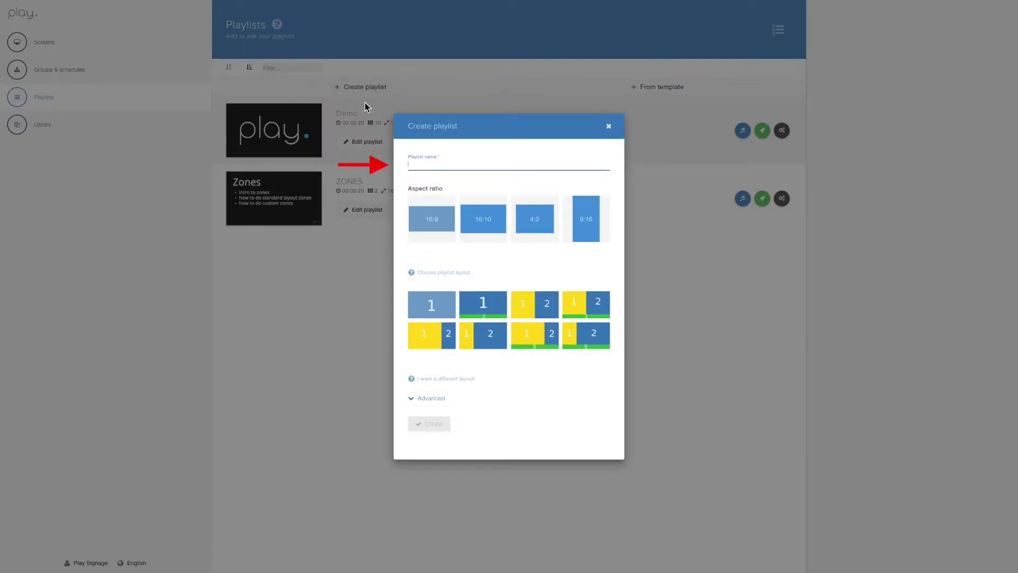
text(Stan)
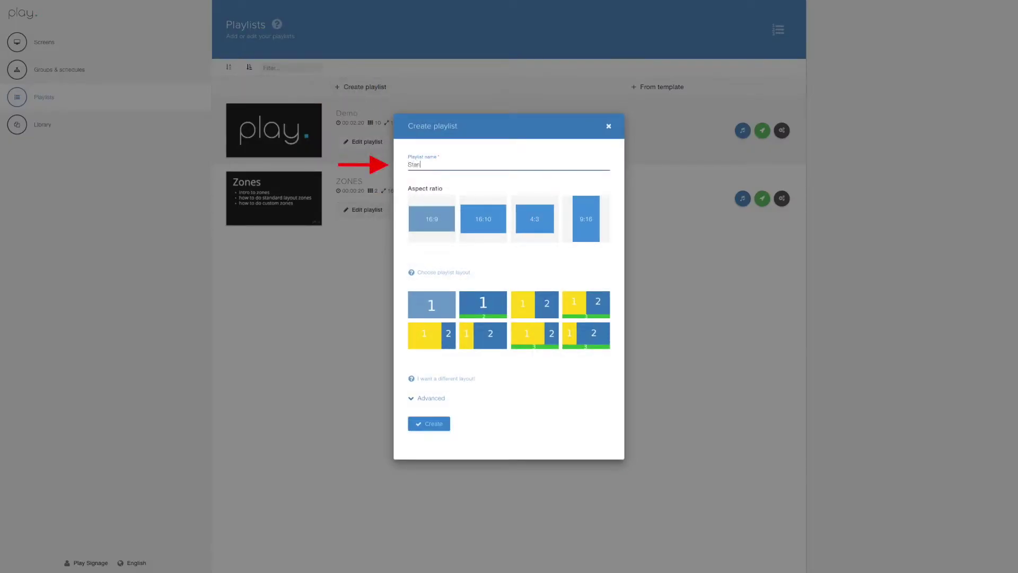
text(dard Layout Playlist)
click(440, 223)
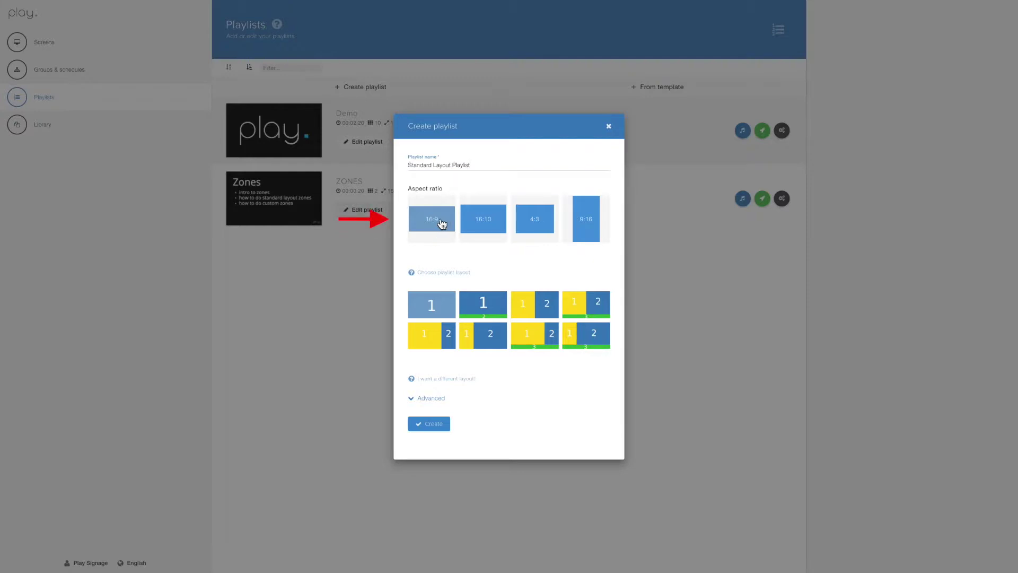
click(589, 335)
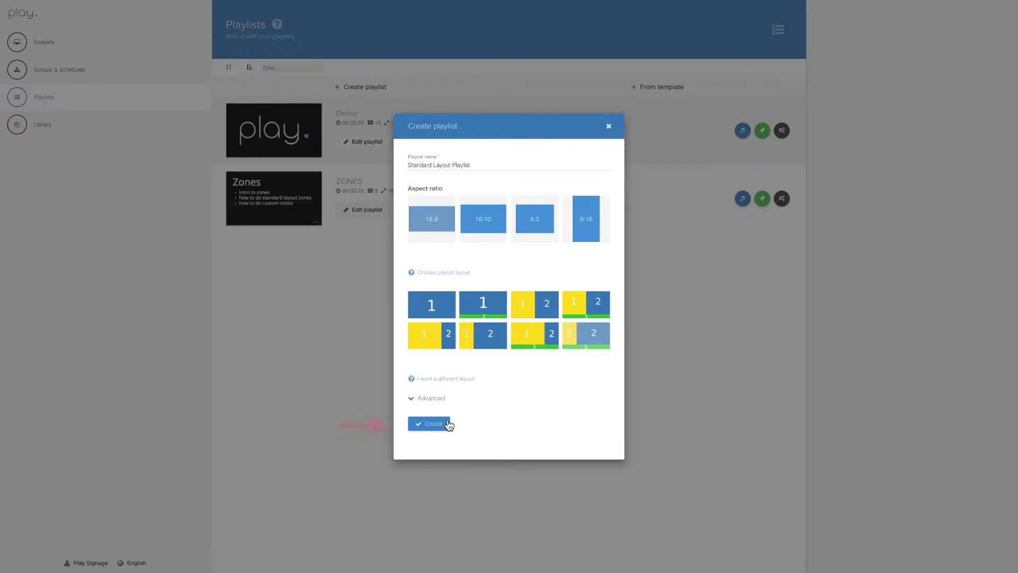
click(429, 423)
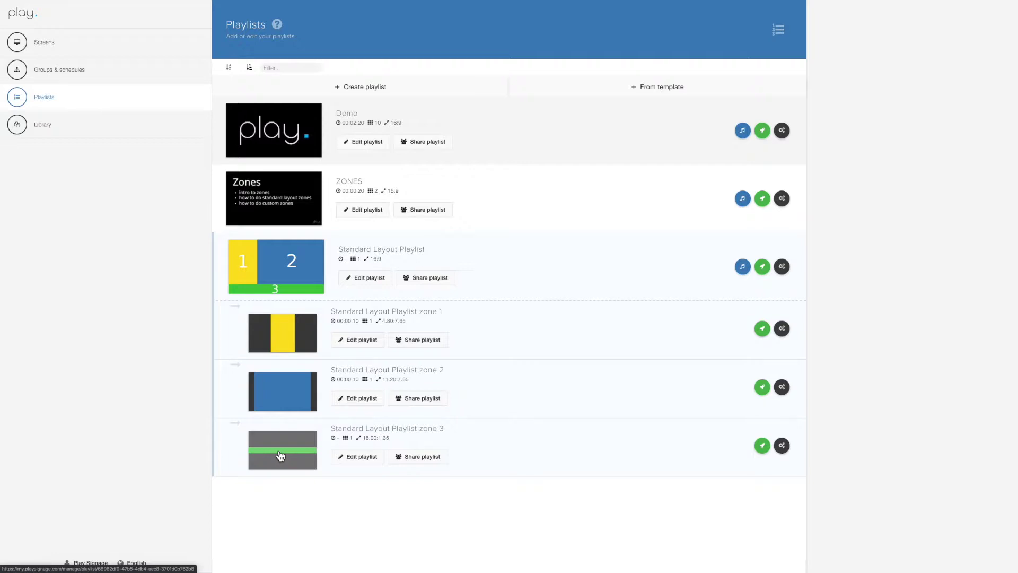
click(273, 266)
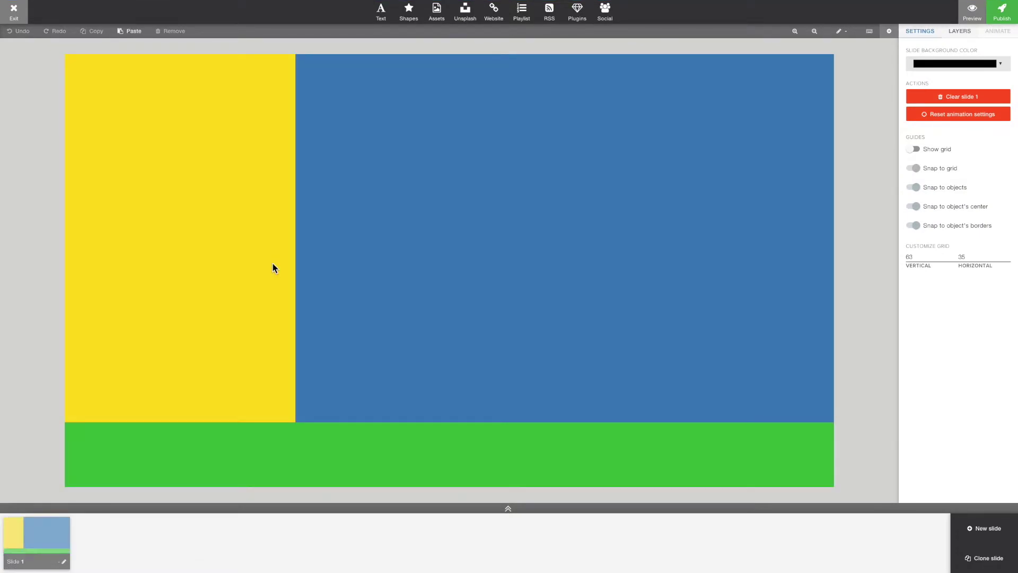
click(64, 561)
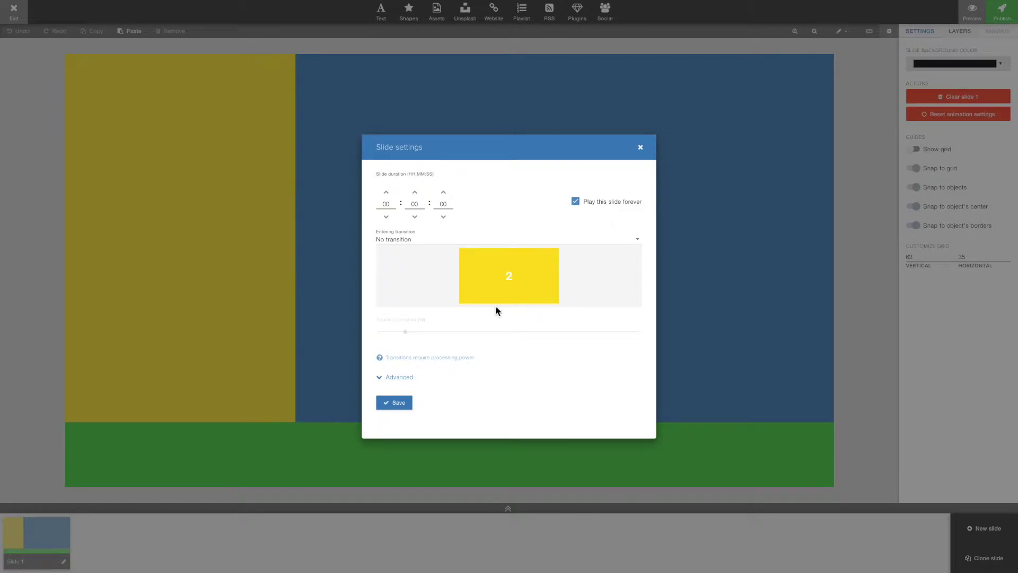
click(397, 404)
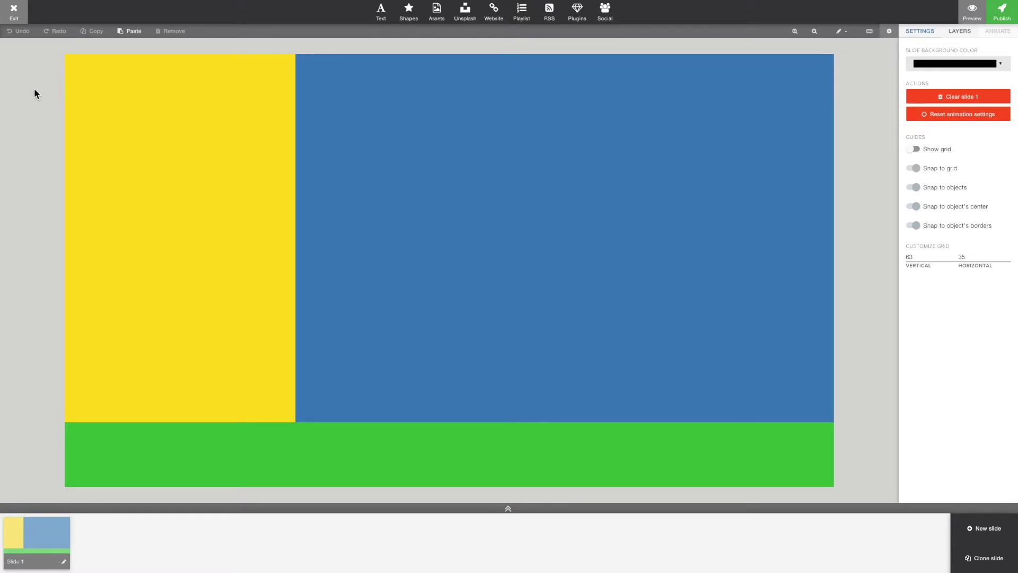
click(14, 12)
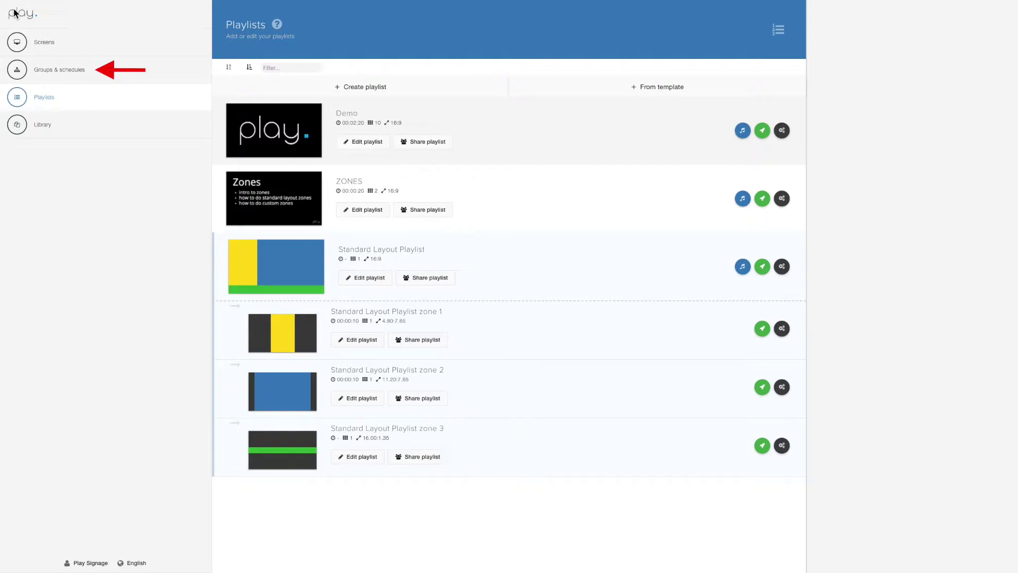
Step: Under Groups & schedules, choose Standard Layout Playlist as the Standard group's base playlist
click(58, 74)
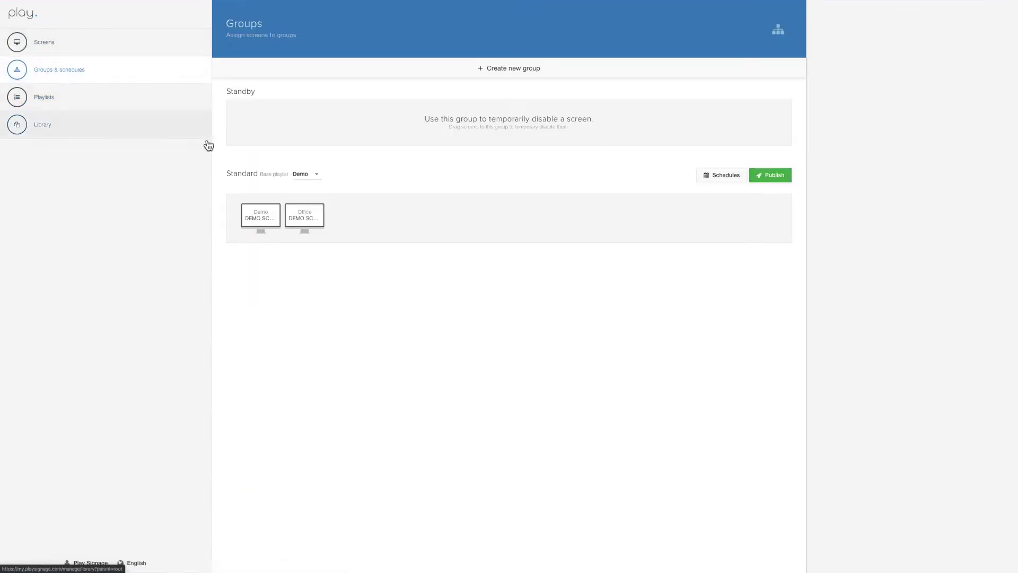
click(317, 175)
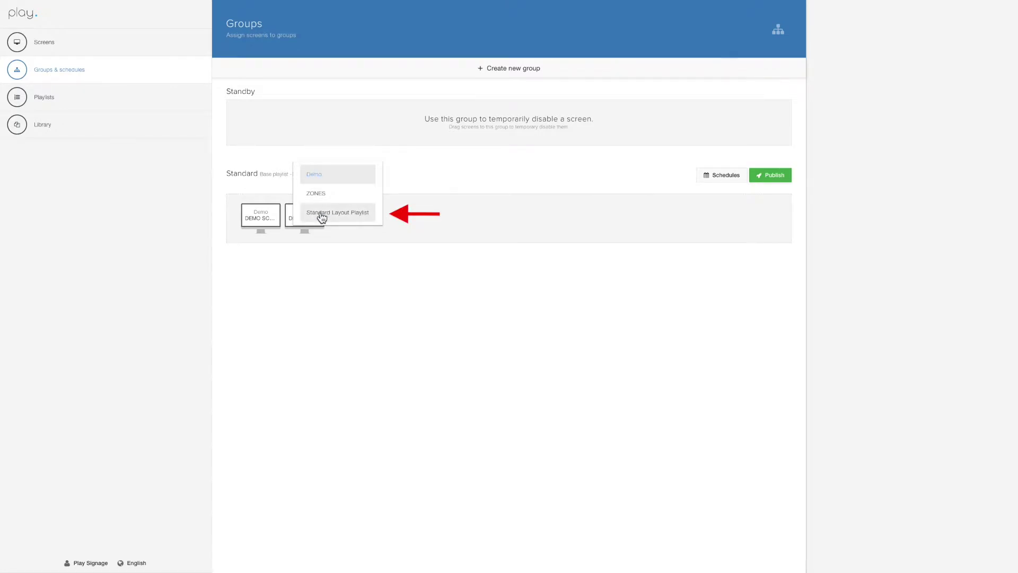
click(321, 213)
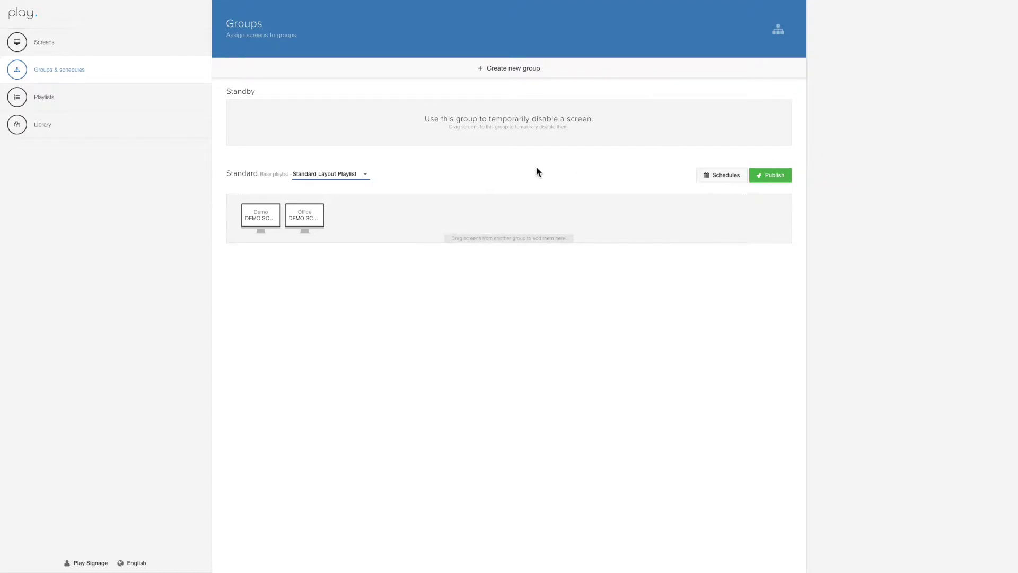
Step: Bring up the ZONES playlist's Slide 2 to see the Content, Right and Footer zone resolutions
click(43, 101)
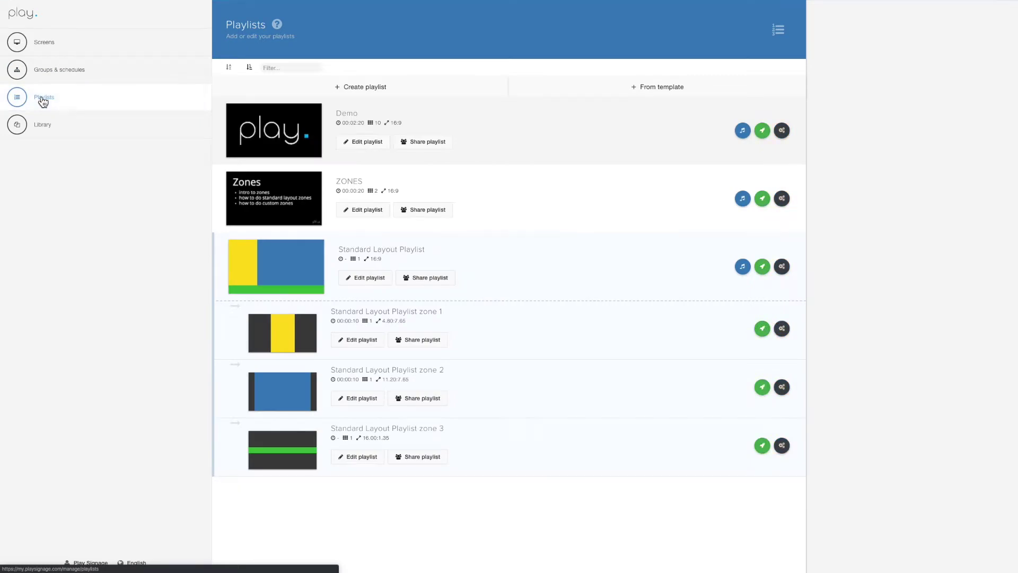
click(285, 200)
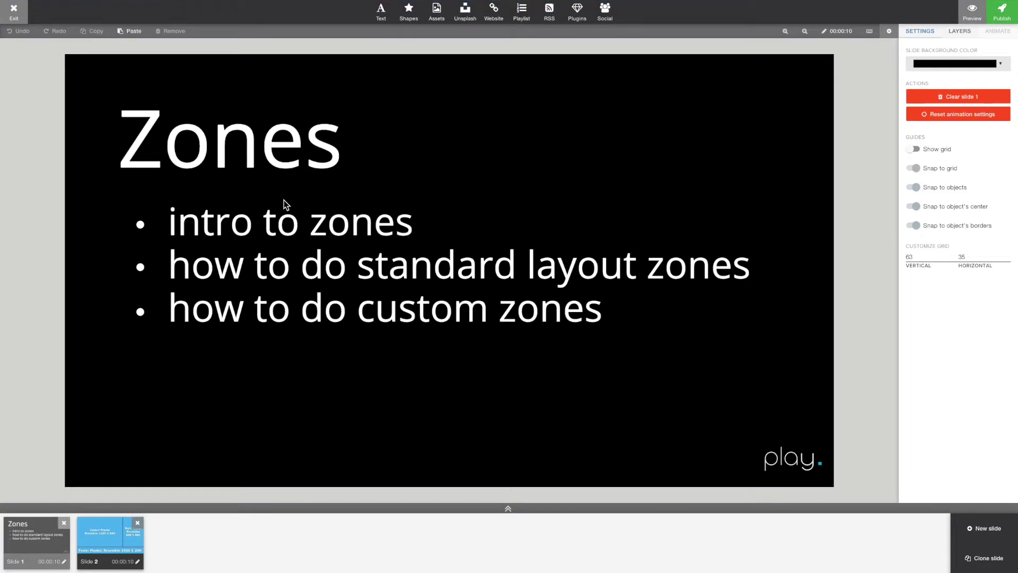
click(99, 535)
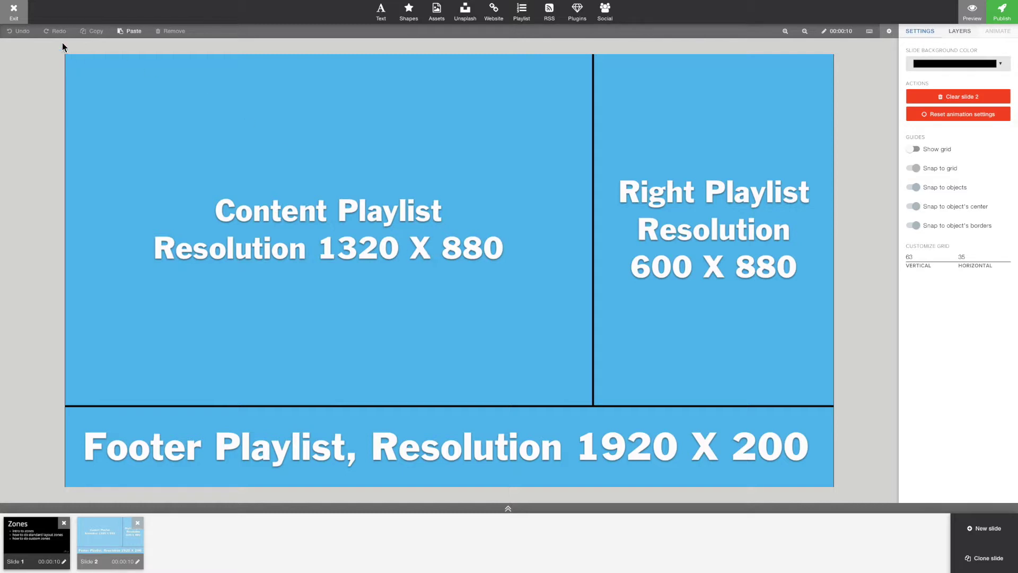
Step: Create a single-zone playlist named 'Master' with a custom 1920:1080 resolution
click(14, 16)
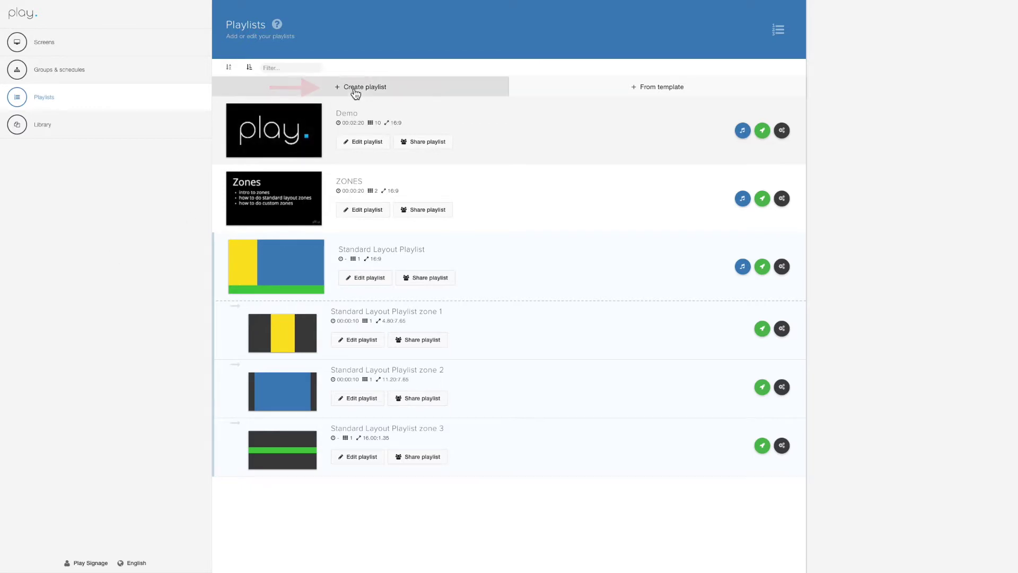
click(371, 91)
text(Master)
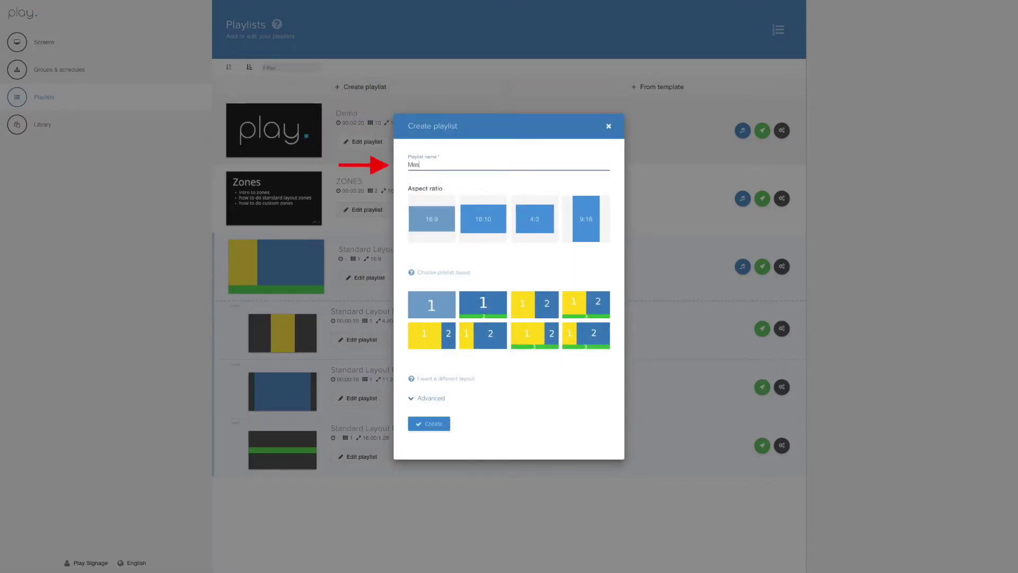
click(431, 399)
click(417, 391)
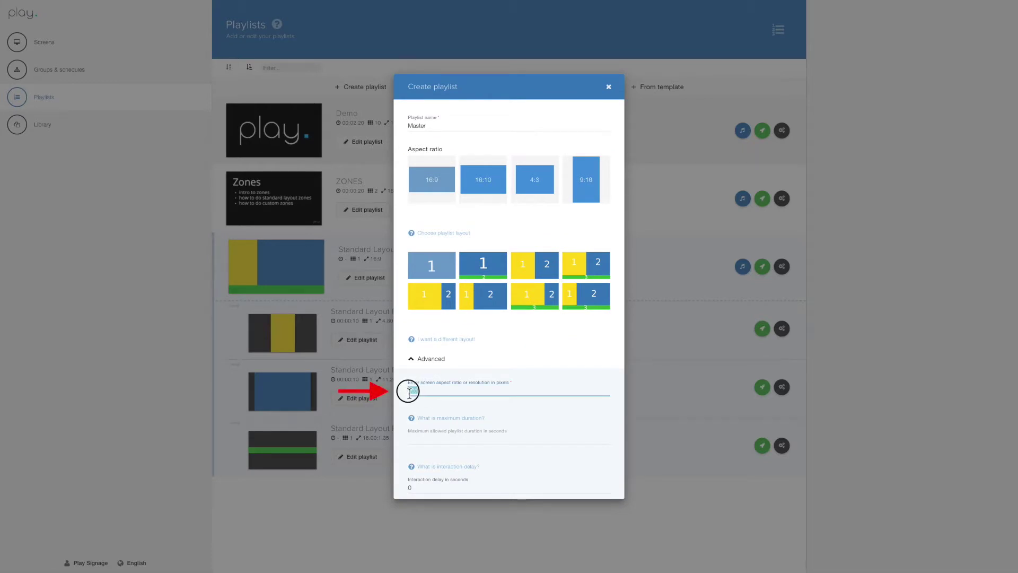
drag(417, 391, 409, 397)
text(1920:1080)
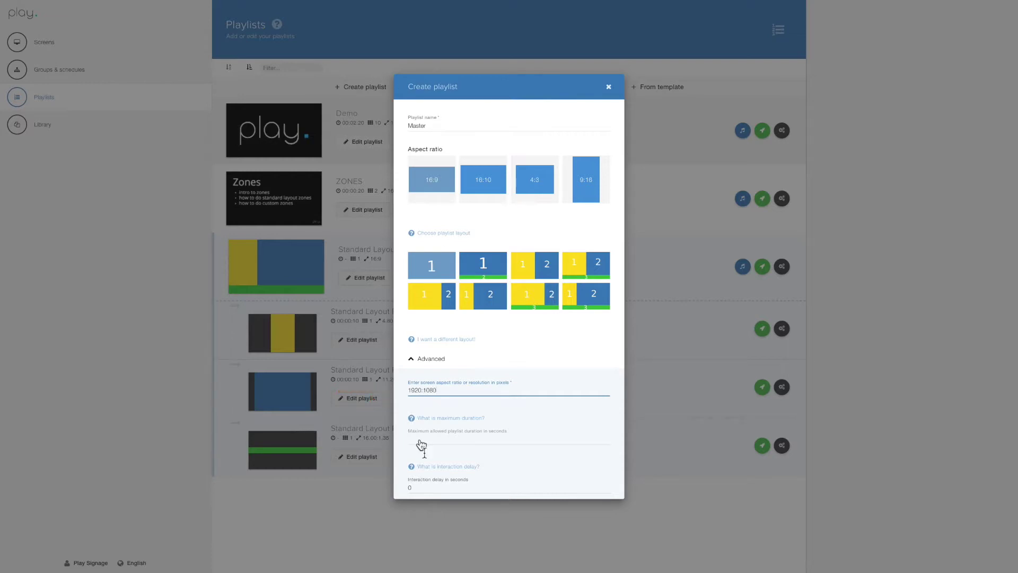
scroll(485, 456, down, 2)
click(430, 464)
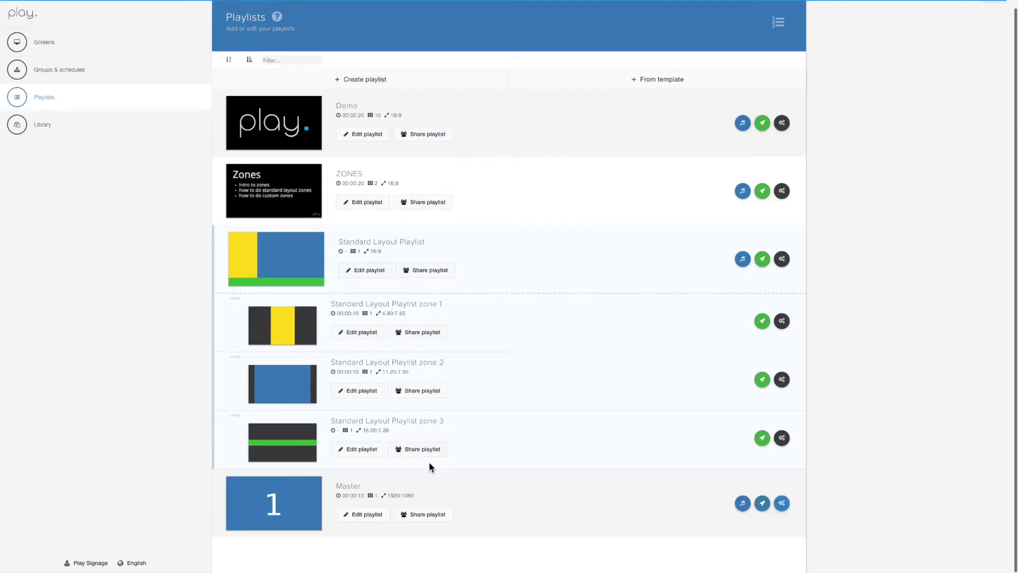
Step: Create a playlist named 'Content' with a 1320:880 resolution
click(366, 81)
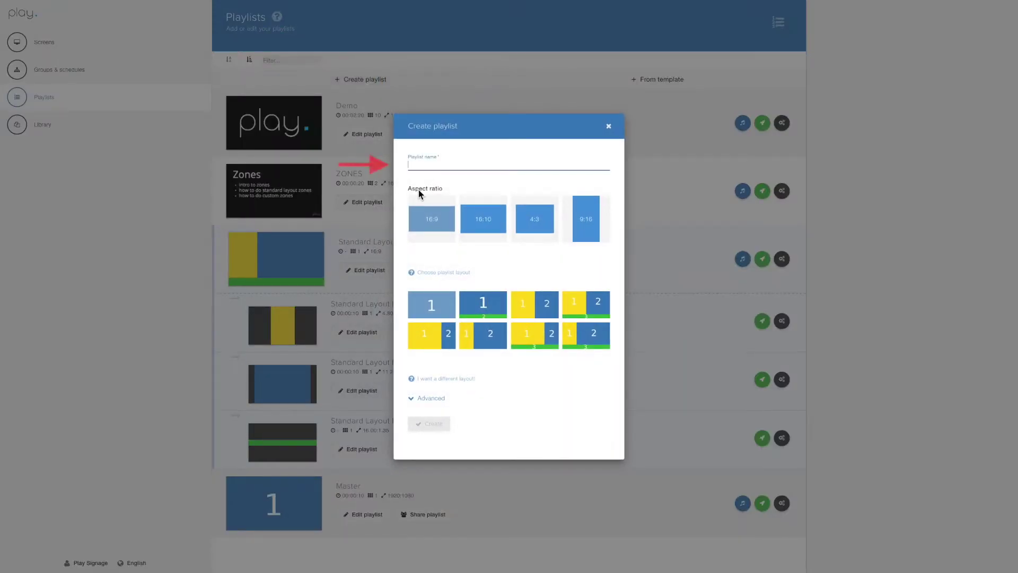
text(Content)
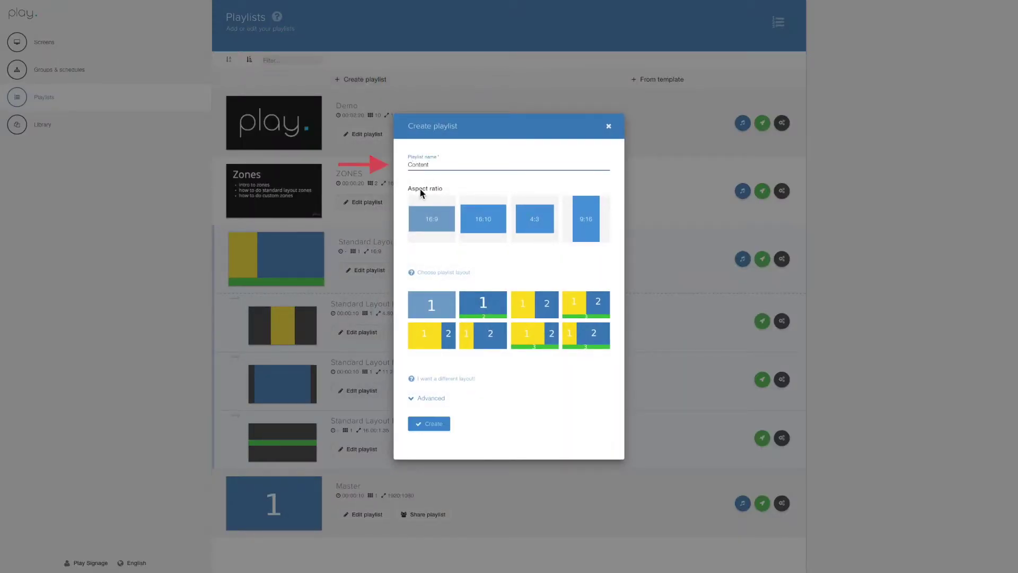
click(441, 393)
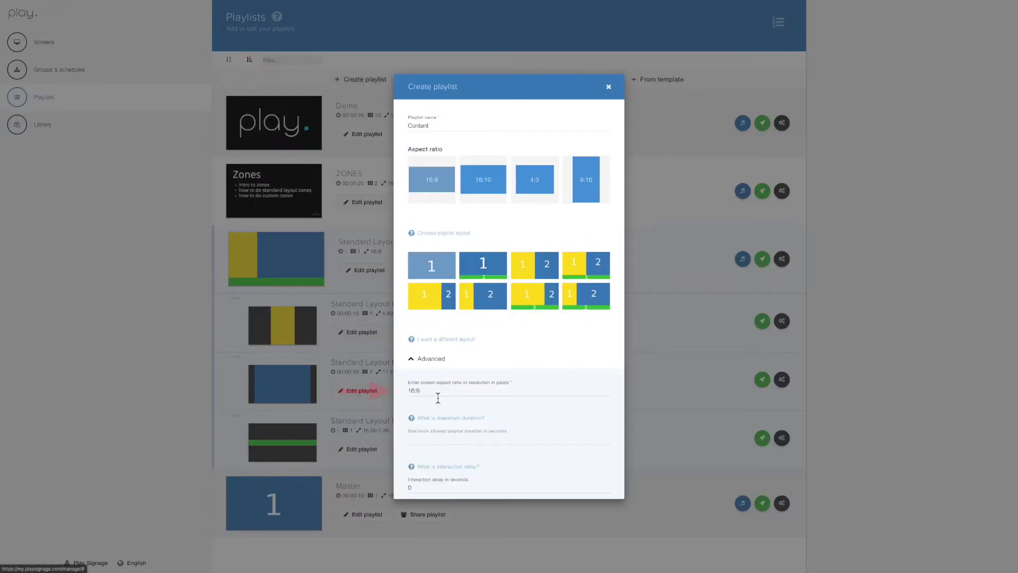
triple_click(409, 391)
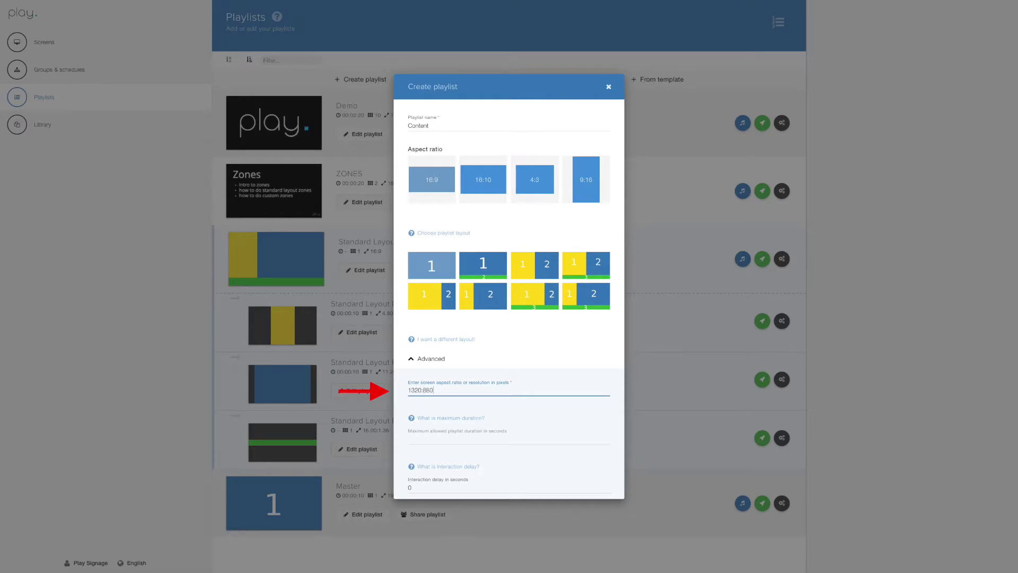
scroll(409, 391, down, 3)
click(429, 465)
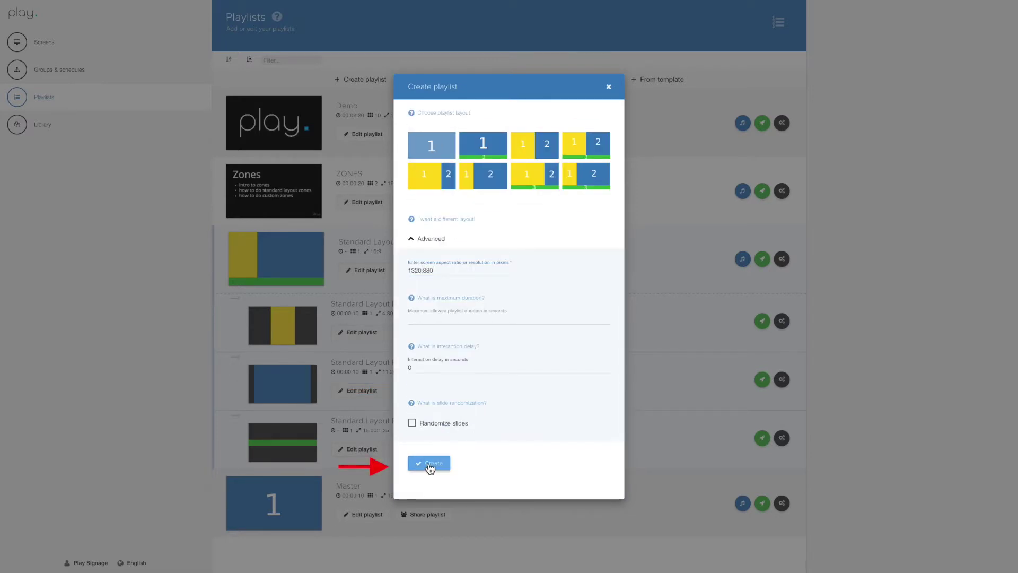
Step: Create a playlist named 'Right' with a 600:880 resolution
click(375, 86)
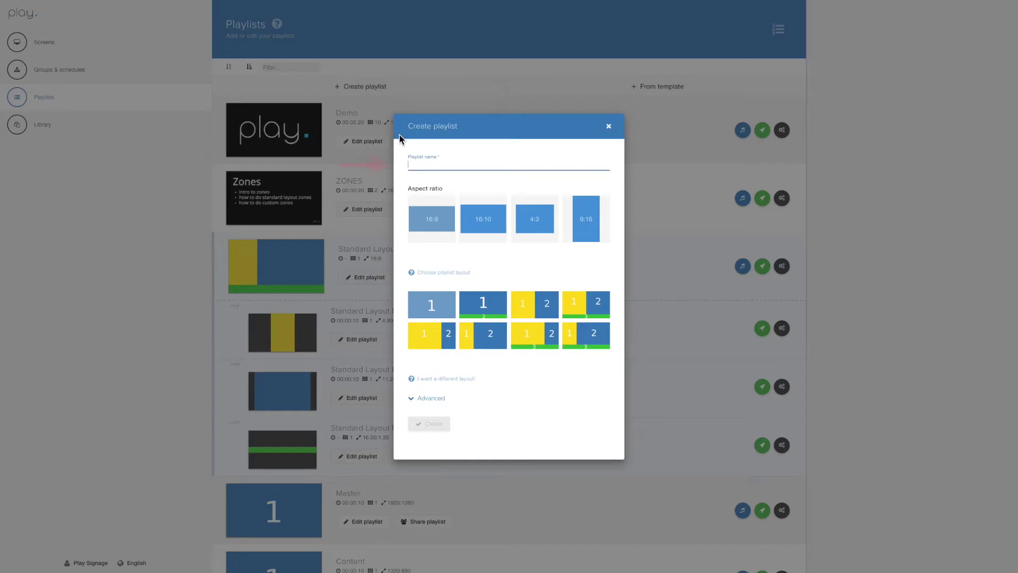
text(Right)
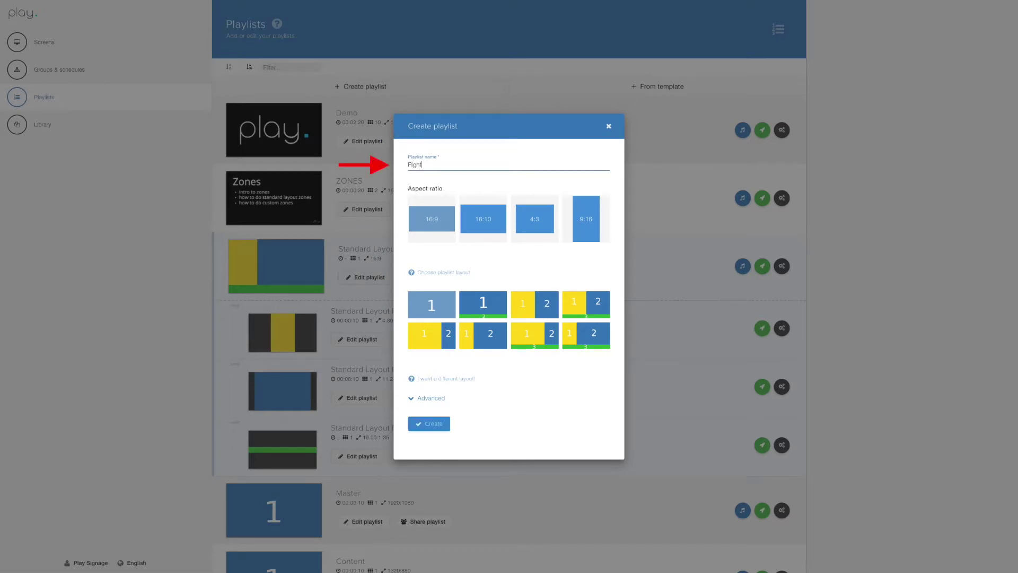
click(431, 398)
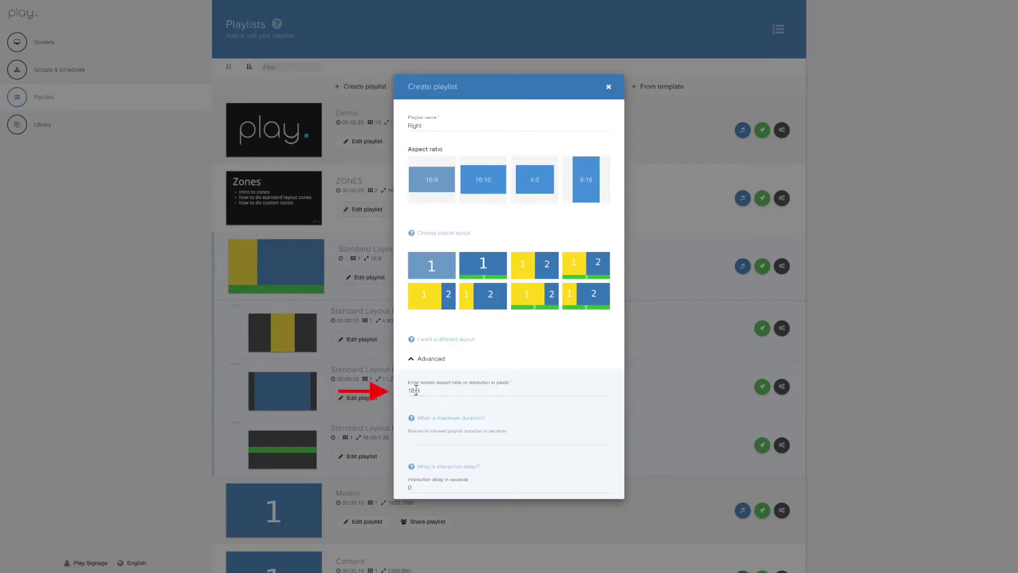
drag(417, 391, 409, 392)
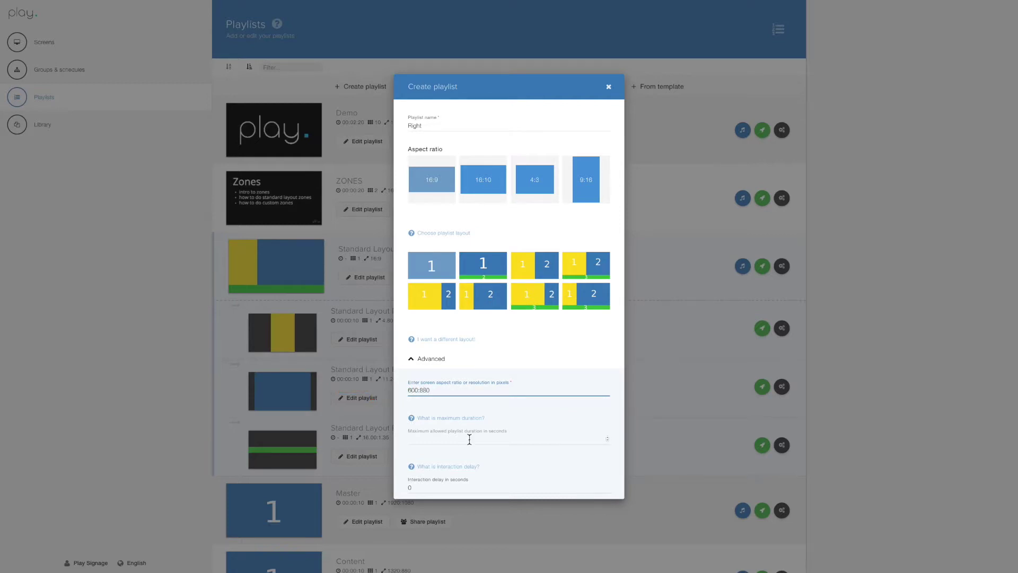
scroll(470, 439, down, 3)
click(428, 464)
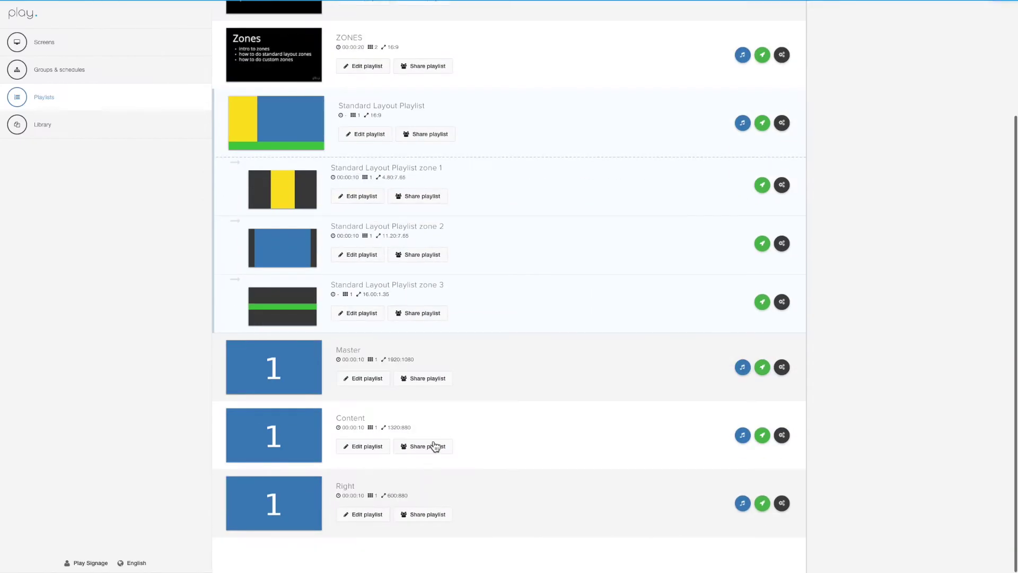
Step: Create a playlist named 'Footer' with a 1920:200 resolution
scroll(446, 397, up, 3)
click(366, 89)
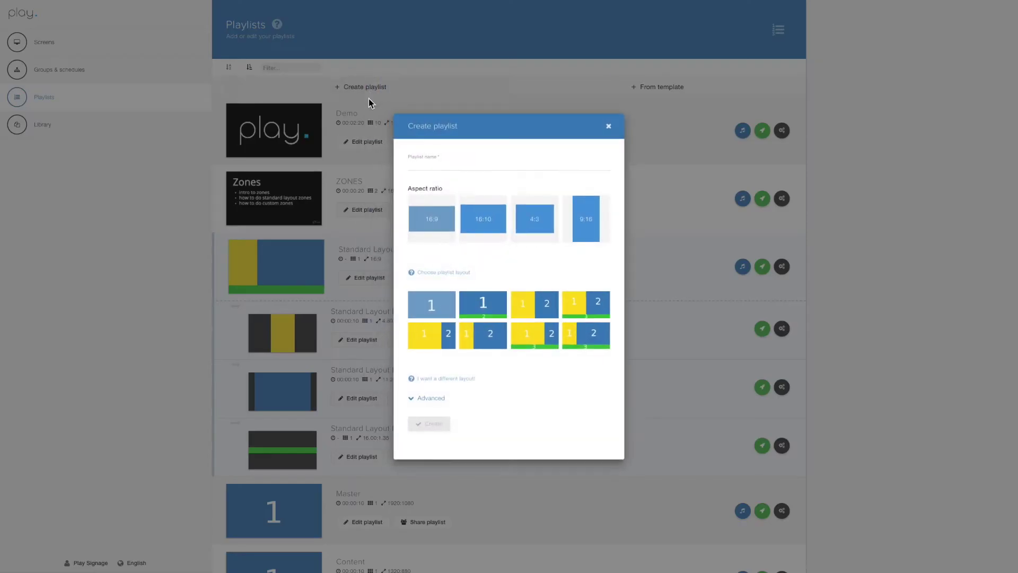
text(Foo)
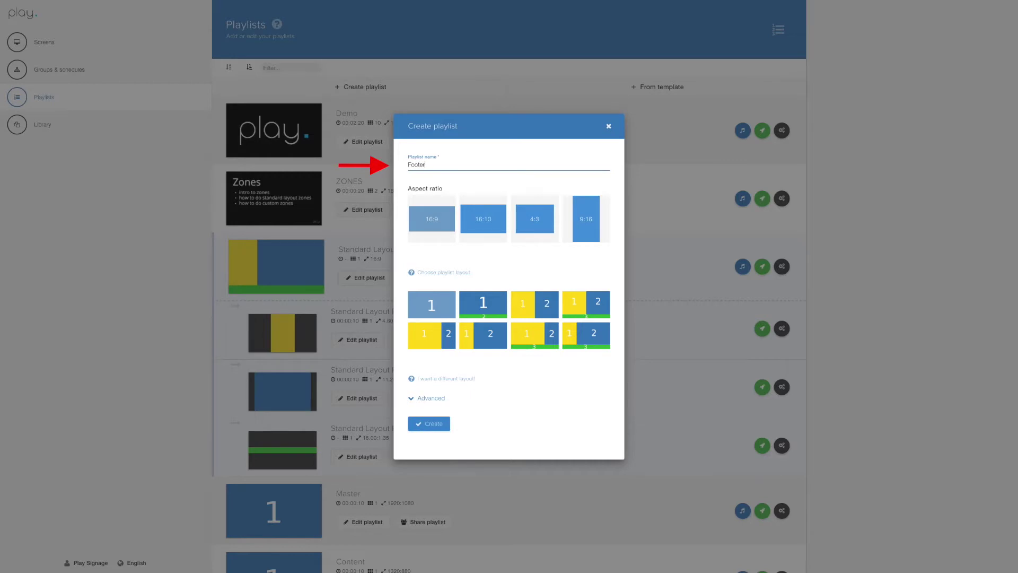
text(ter)
click(427, 398)
click(410, 392)
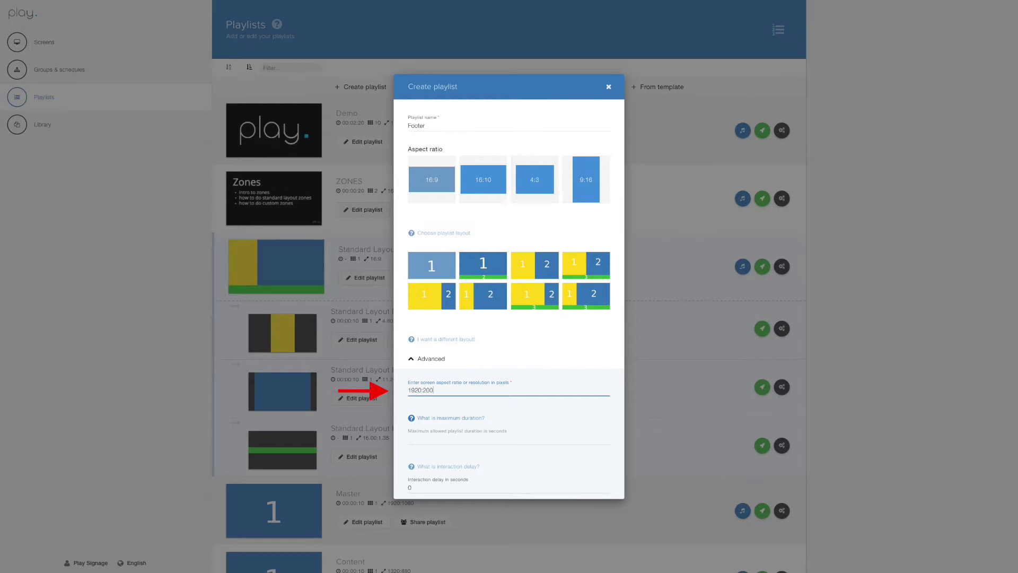
scroll(515, 466, down, 3)
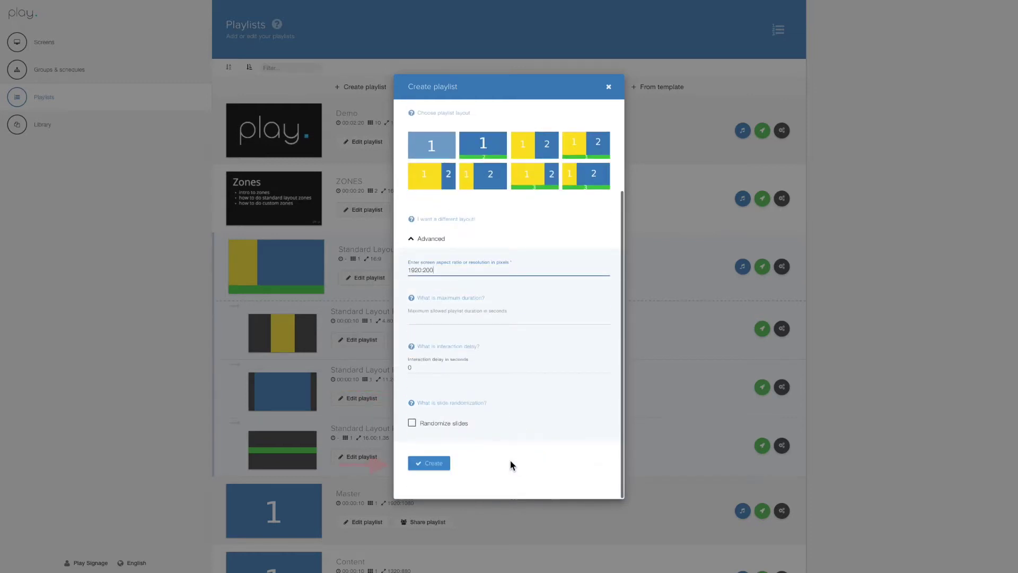
click(429, 464)
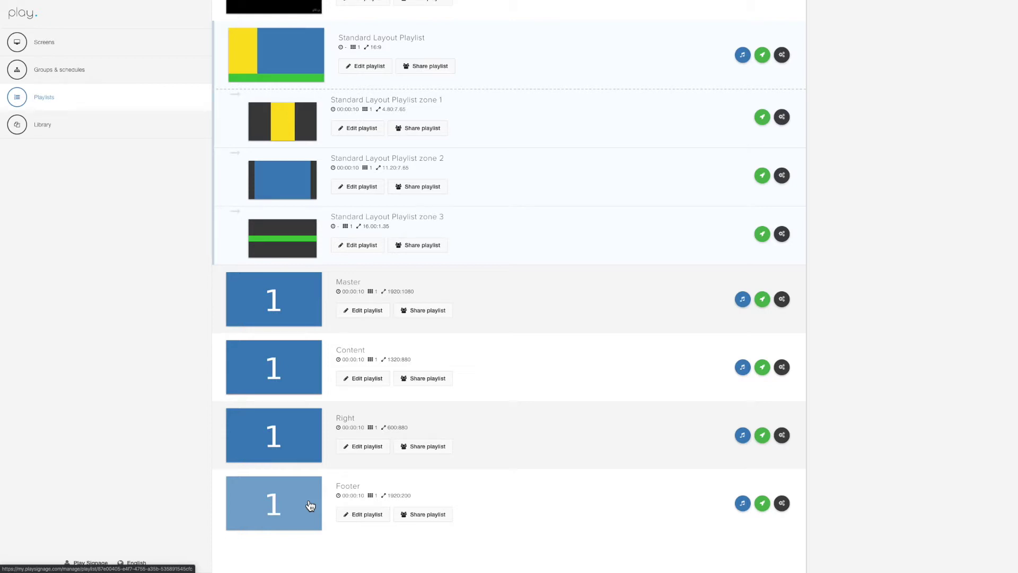
Step: In the Content playlist, set 3-second slides and add a fourth slide with Scene_10.png
click(310, 372)
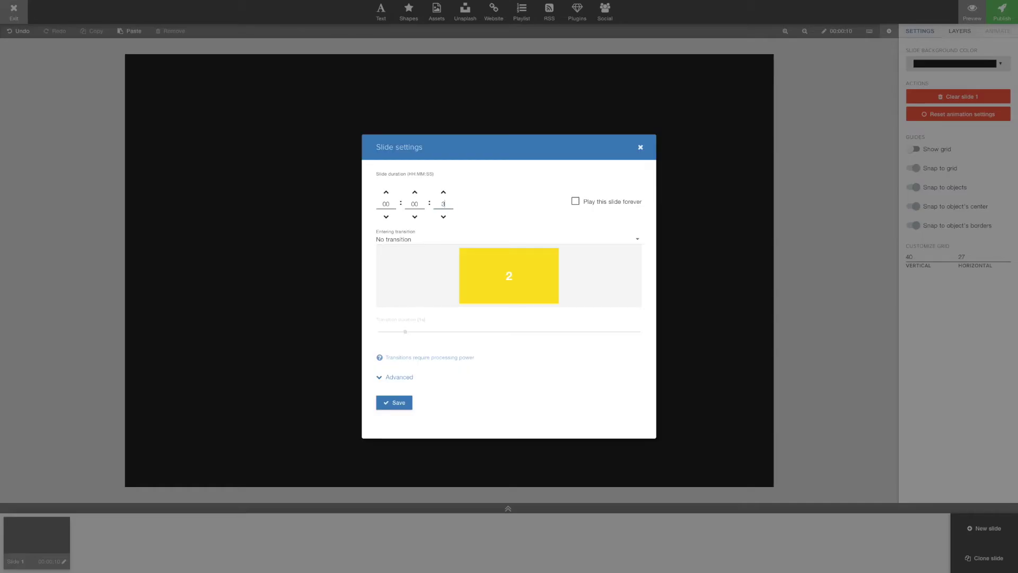
click(399, 404)
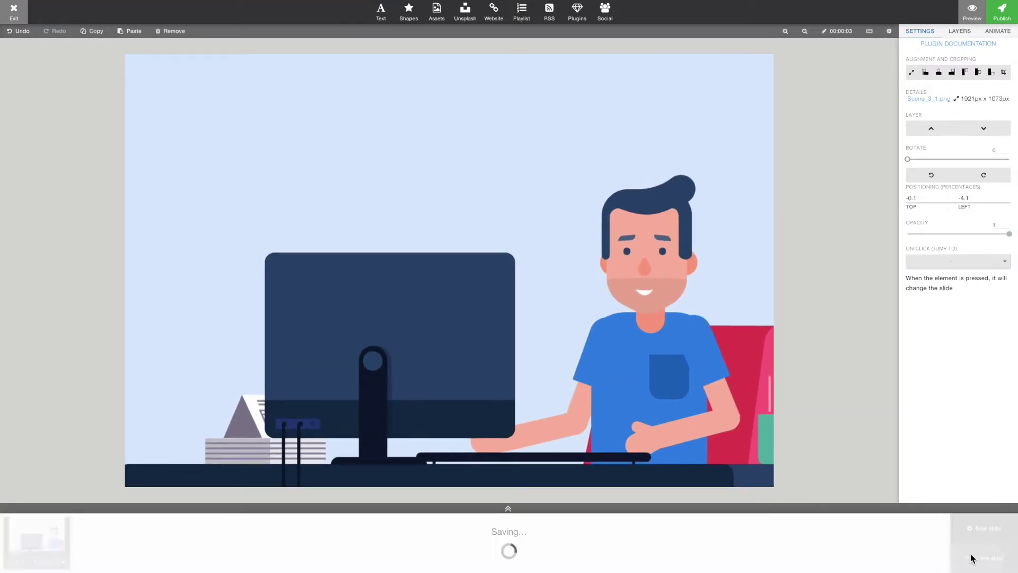
click(436, 13)
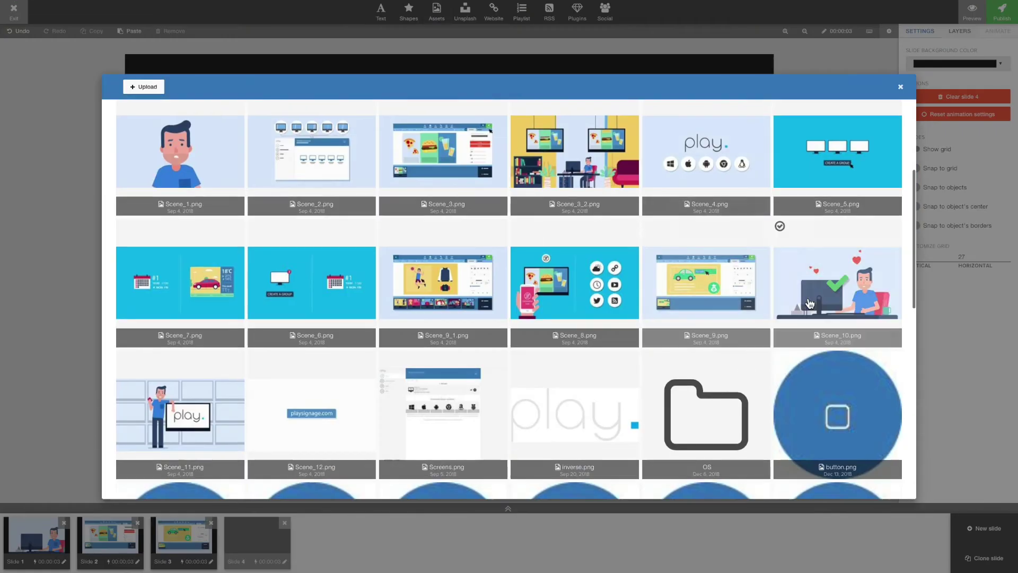
click(810, 303)
Step: Add a heart shape to slide 4 with Fade in and Fade out animations
click(409, 12)
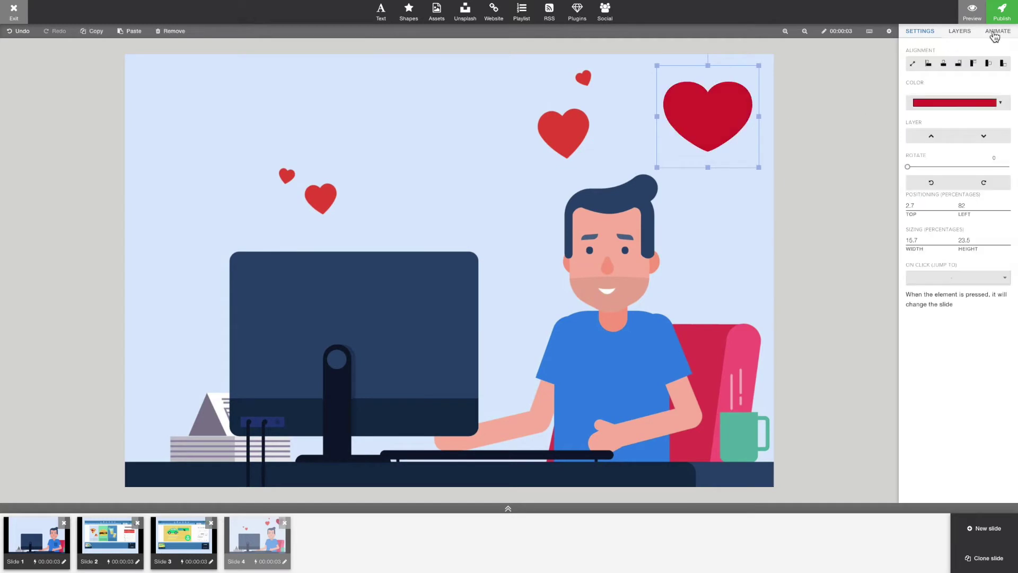
click(996, 32)
click(810, 76)
click(817, 94)
click(810, 182)
click(778, 212)
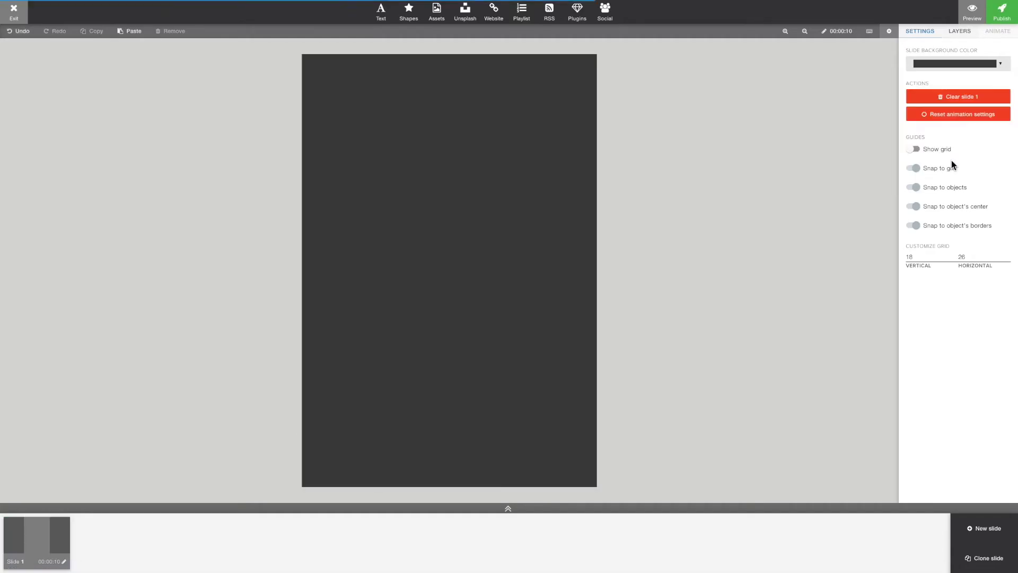
Step: Add an Ubuntu Medium weather widget, keeping only the enlarged cloud, 51 °F reading and high/low temperatures
click(577, 10)
click(580, 82)
click(955, 233)
click(933, 253)
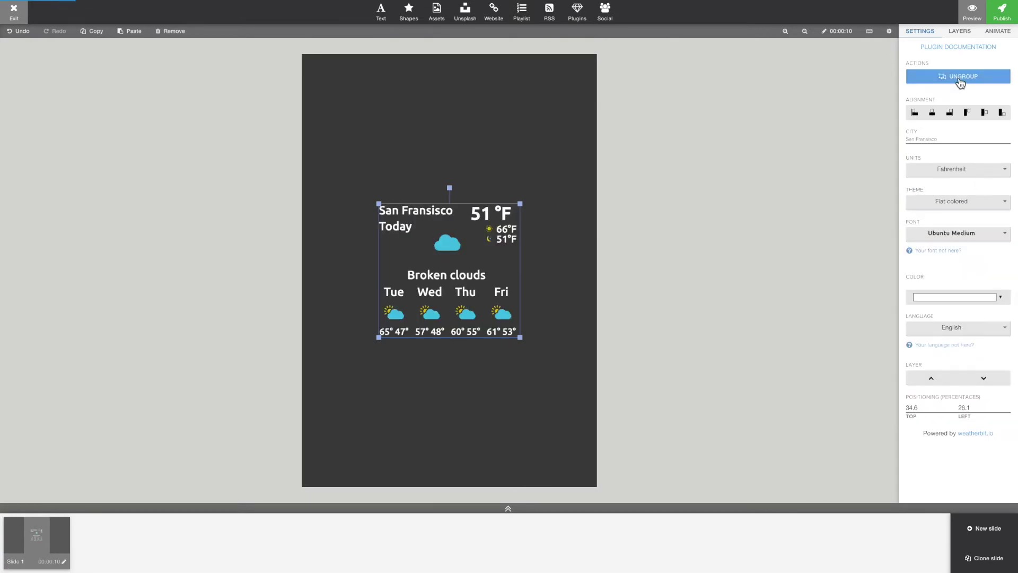
click(961, 78)
key(Delete)
key(Delete)
key(Delete)
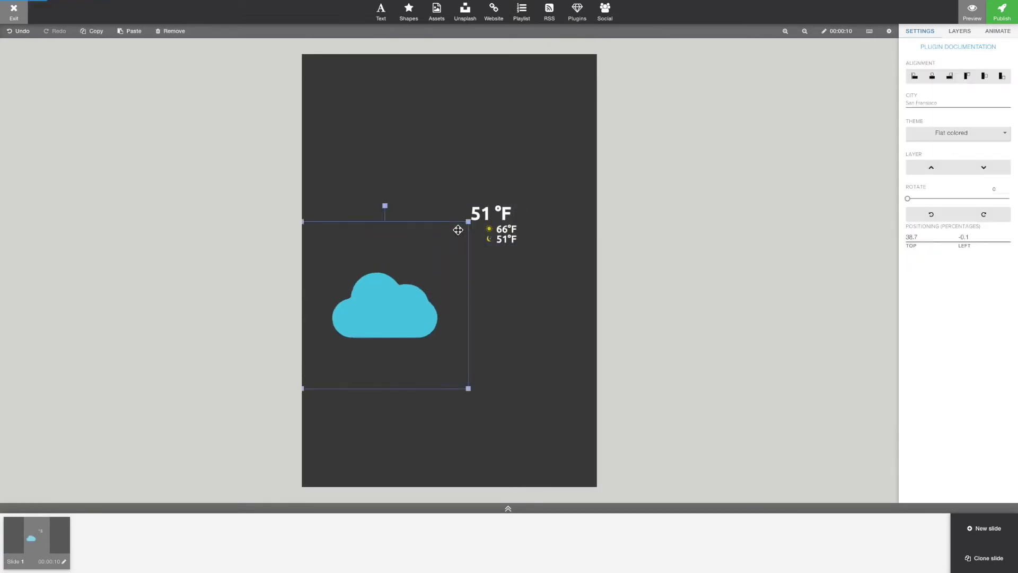
drag(458, 230, 541, 180)
drag(488, 214, 500, 327)
drag(507, 233, 563, 465)
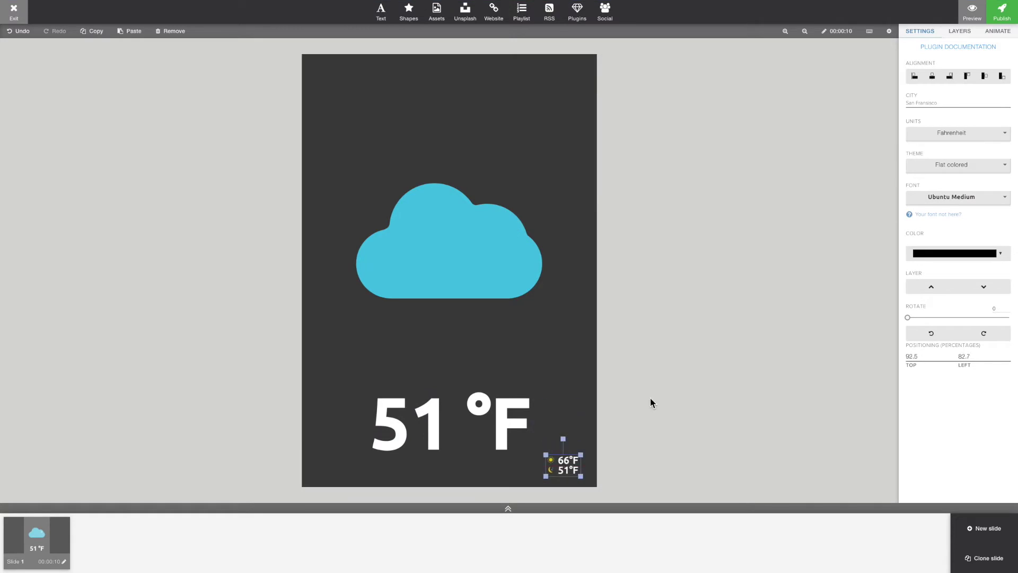
Step: Add a centred, white, bold 'Weather Today' title across the top of the slide
click(380, 10)
double_click(421, 85)
text(We)
drag(416, 173, 322, 85)
text(ather Today)
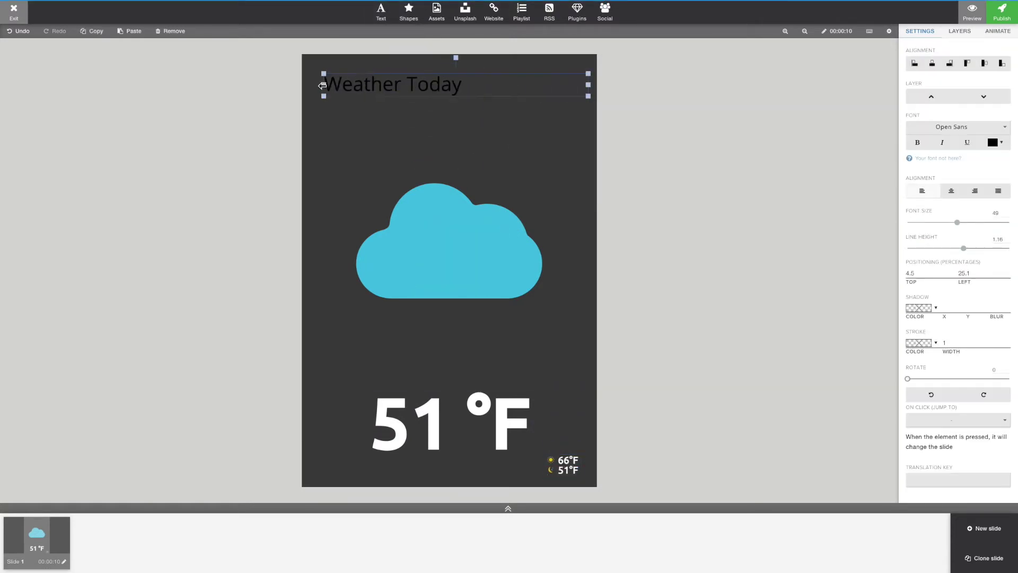
click(951, 190)
click(993, 142)
click(951, 126)
click(937, 159)
click(64, 561)
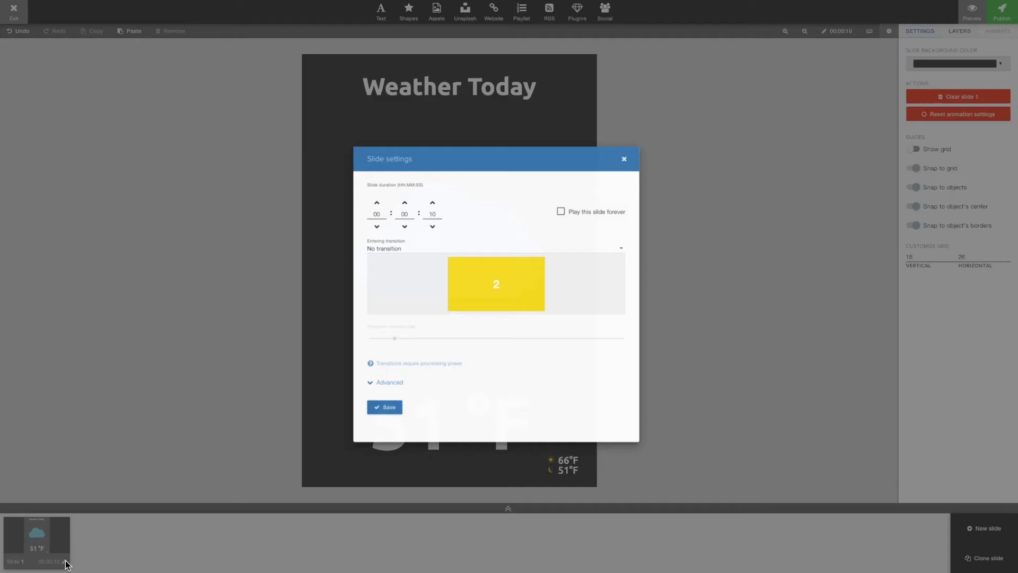
click(384, 406)
Step: Duplicate the slide and retitle the copy 'Weather This Week'
click(986, 558)
double_click(503, 87)
text(This Week)
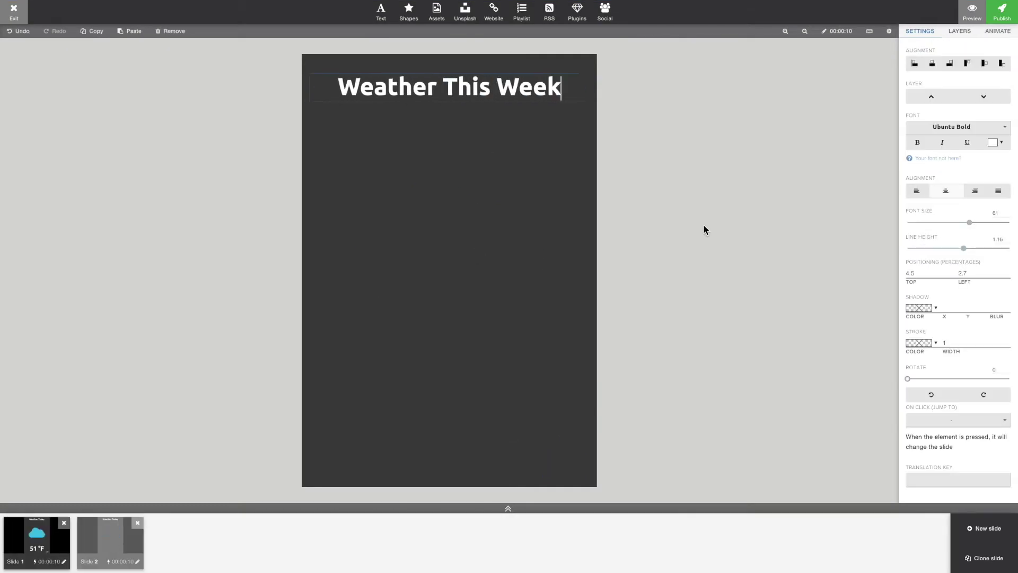
Step: Add a Flat colored, Ubuntu Medium weather widget reduced to a 2x2 four-day forecast grid
click(577, 11)
click(577, 42)
click(951, 201)
click(932, 237)
click(951, 233)
click(932, 262)
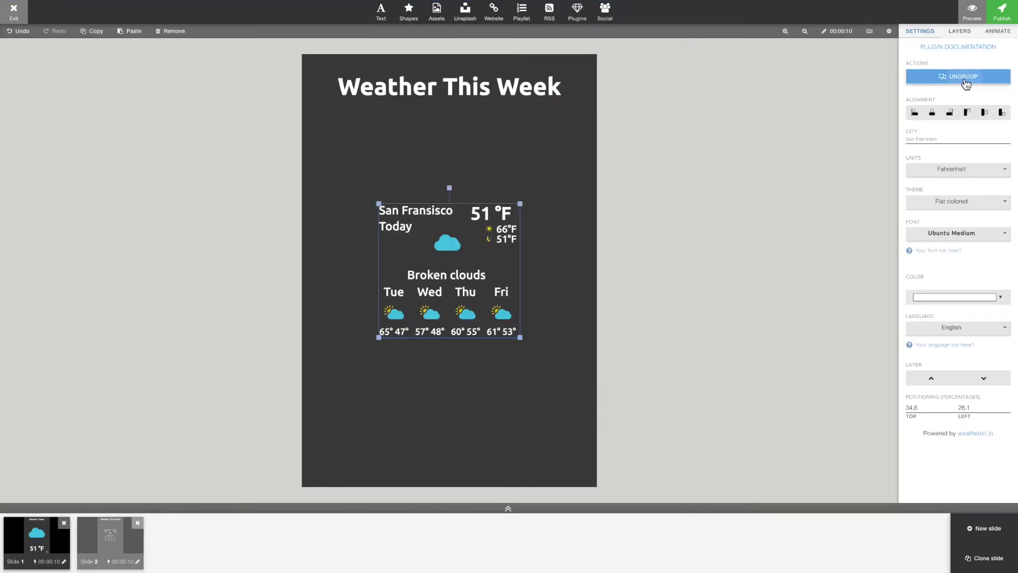
click(964, 77)
key(Delete)
drag(369, 266, 530, 297)
click(558, 273)
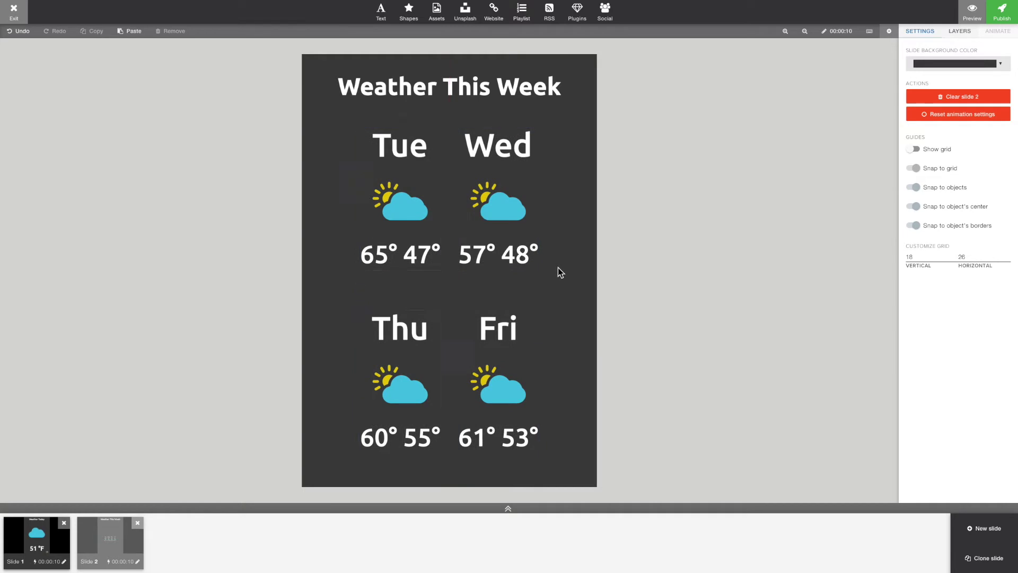
Step: Draw a thin grey divider line on slide 2
click(409, 11)
click(409, 42)
drag(449, 379, 449, 293)
click(954, 100)
click(902, 159)
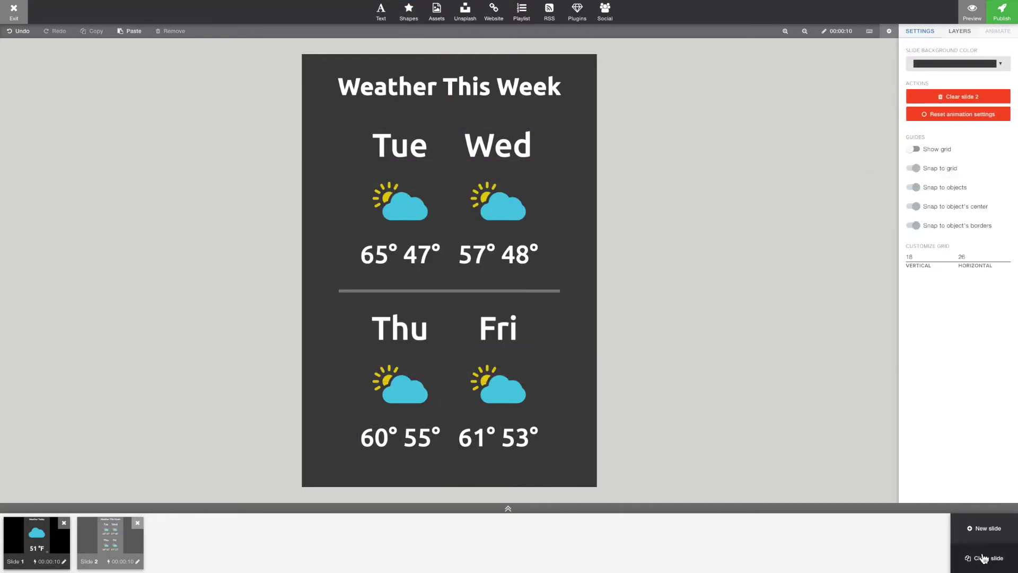
Step: Duplicate slide 2 as slide 3, retitle it 'Facebook NOW!' and remove the forecast grid and line
click(984, 558)
triple_click(449, 86)
text(Facebook NOW!)
drag(318, 114, 578, 472)
key(Delete)
Step: Fill slide 3 with a Facebook feed widget under the title, with border width 10
click(604, 10)
click(604, 43)
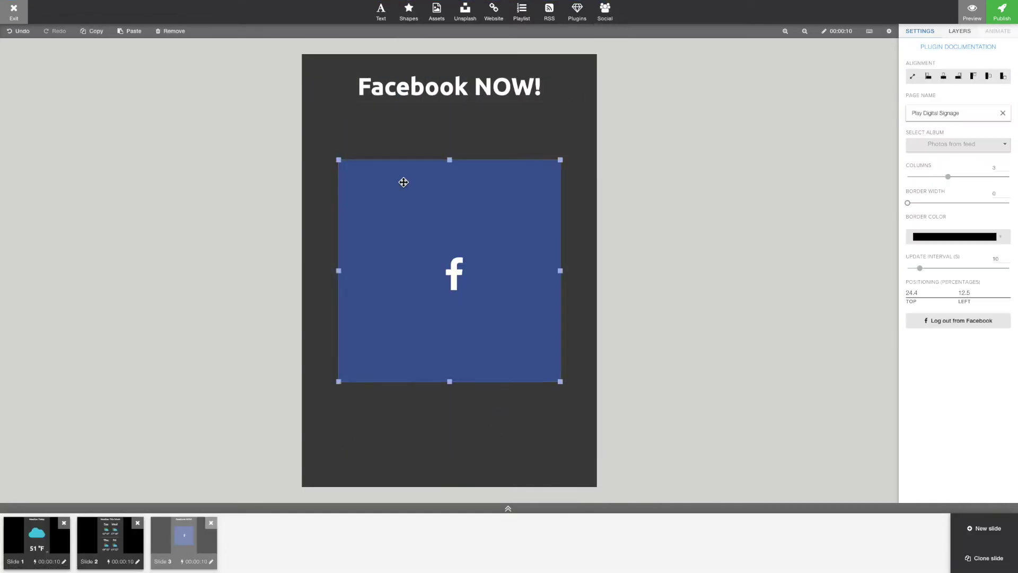
drag(403, 182, 368, 123)
drag(524, 322, 594, 484)
drag(948, 176, 959, 203)
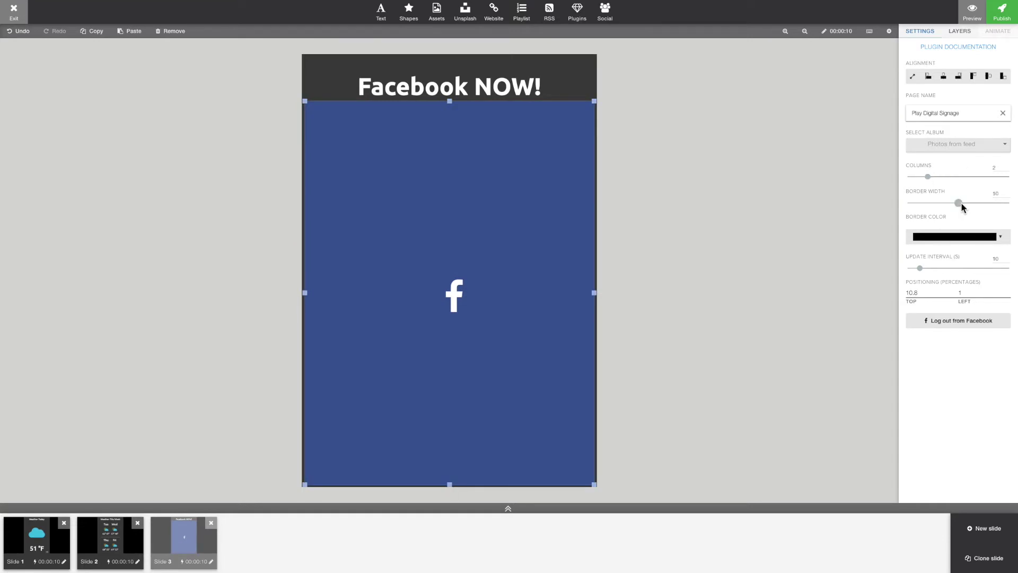
click(955, 237)
click(958, 345)
double_click(774, 268)
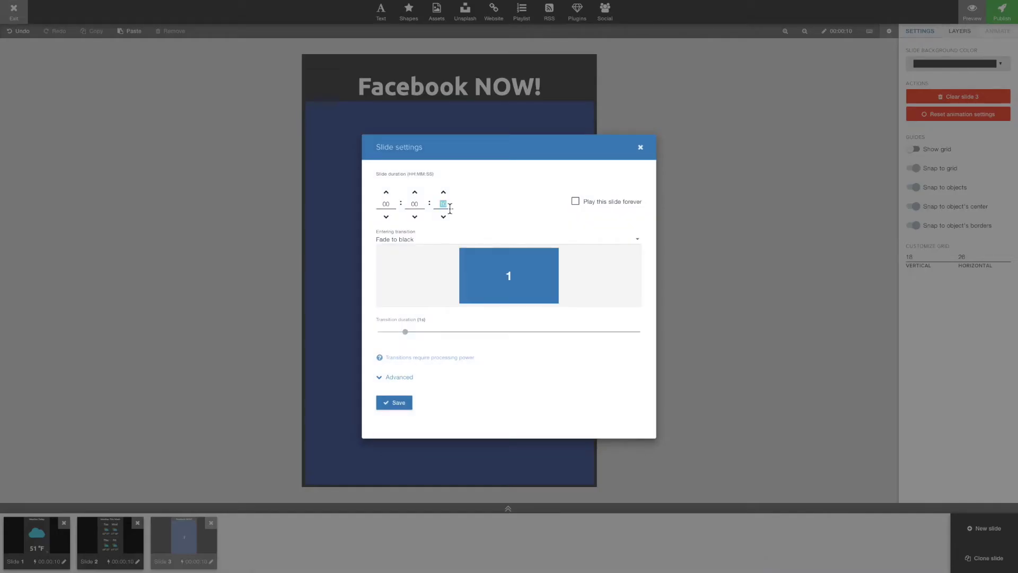
click(394, 402)
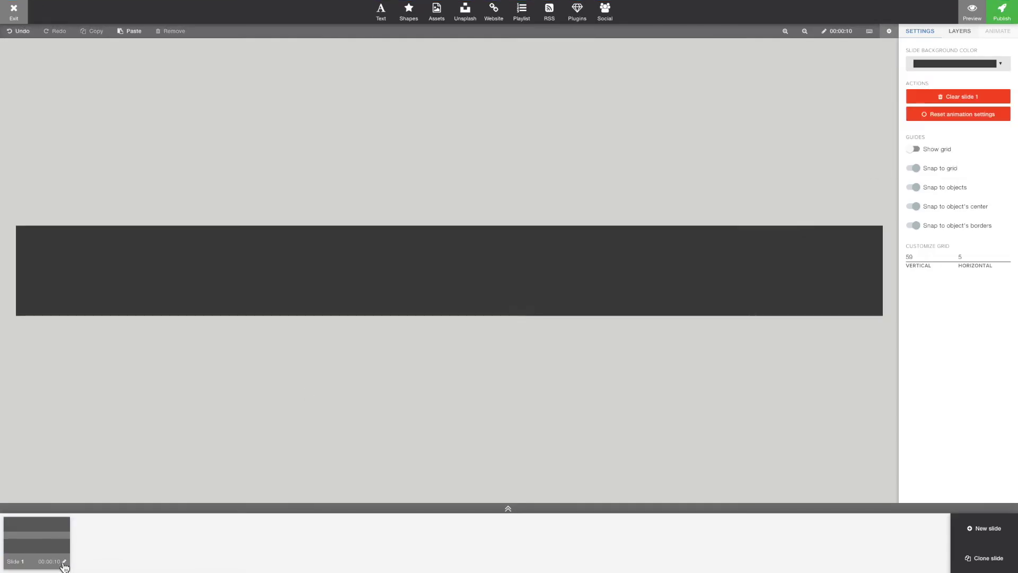
Step: Give the footer slide 15 seconds and a large Ubuntu Bold date showing 'Oct 14, 2019'
click(64, 562)
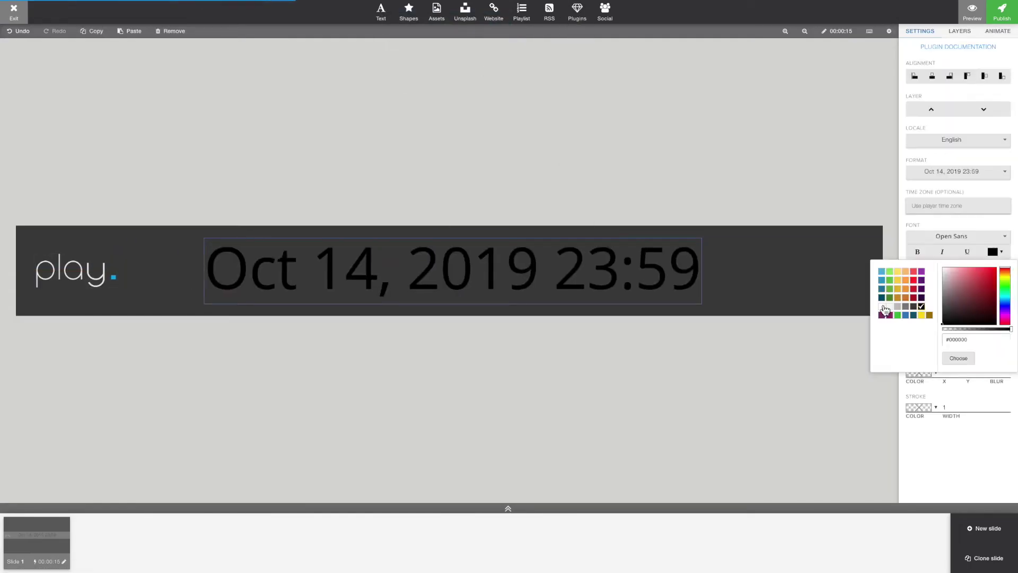
click(987, 237)
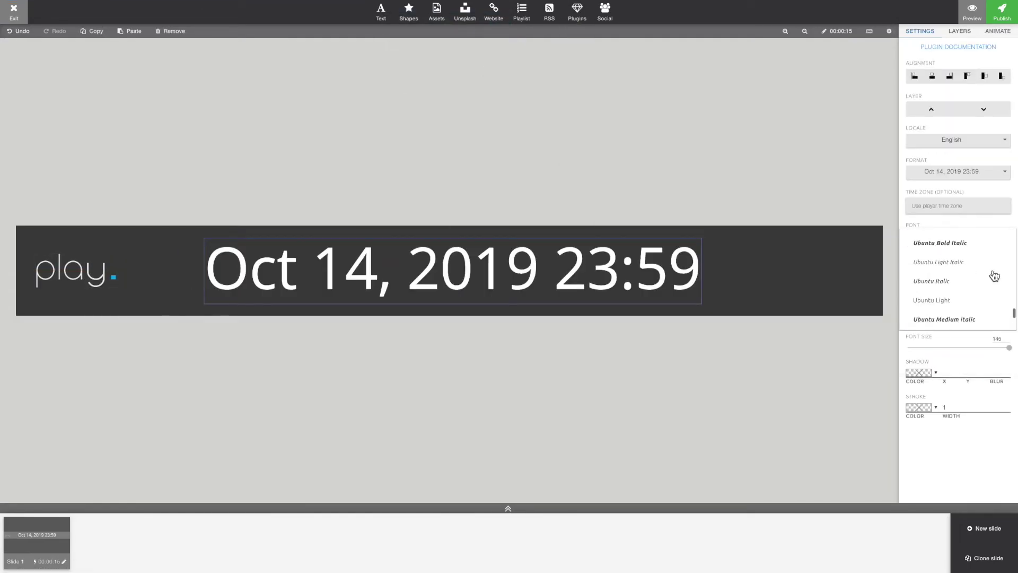
click(995, 276)
click(952, 171)
click(941, 154)
click(1009, 338)
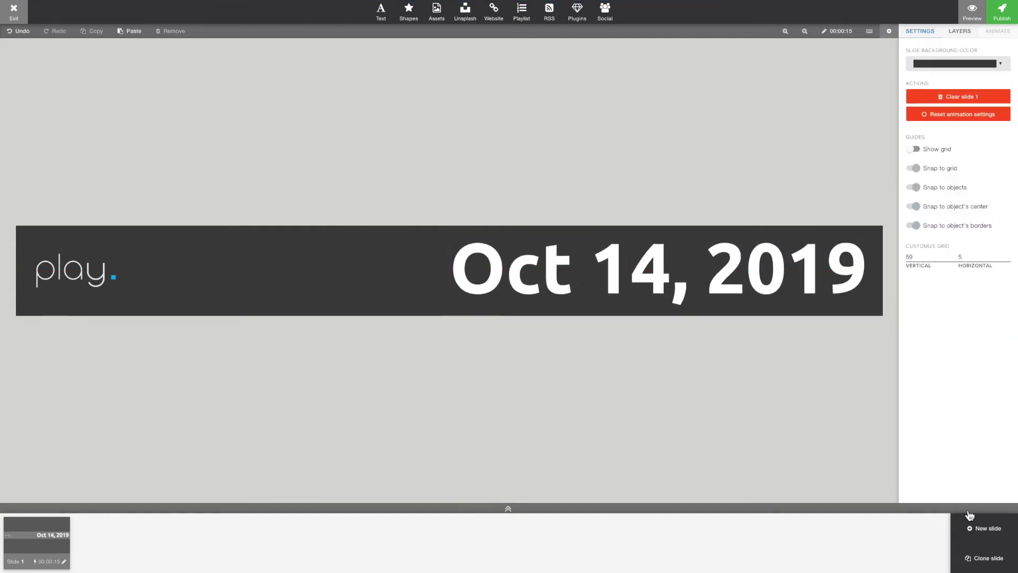
Step: Clone the footer slide and switch the copy's date widget to a time-only display
click(984, 558)
click(978, 172)
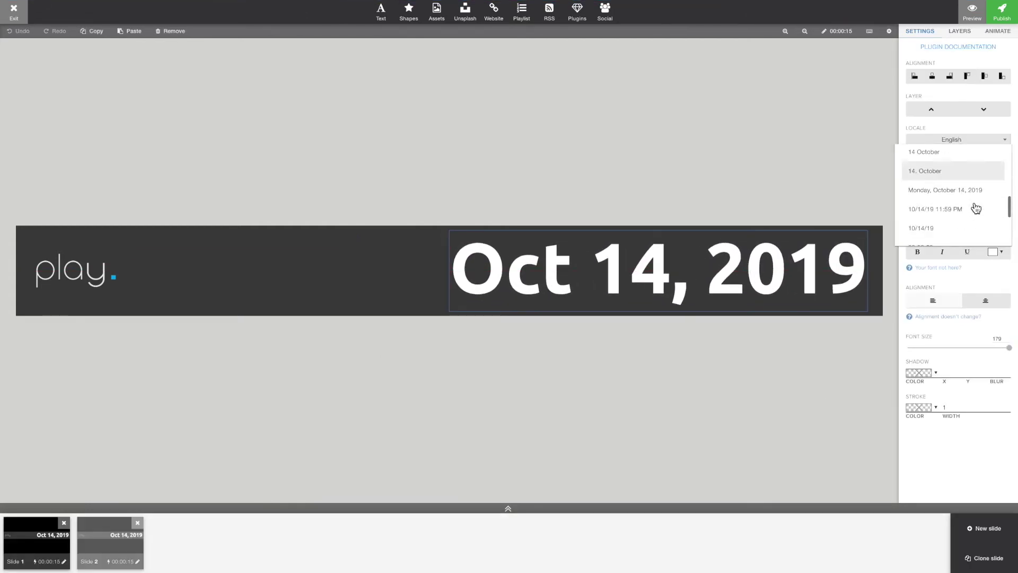
click(973, 189)
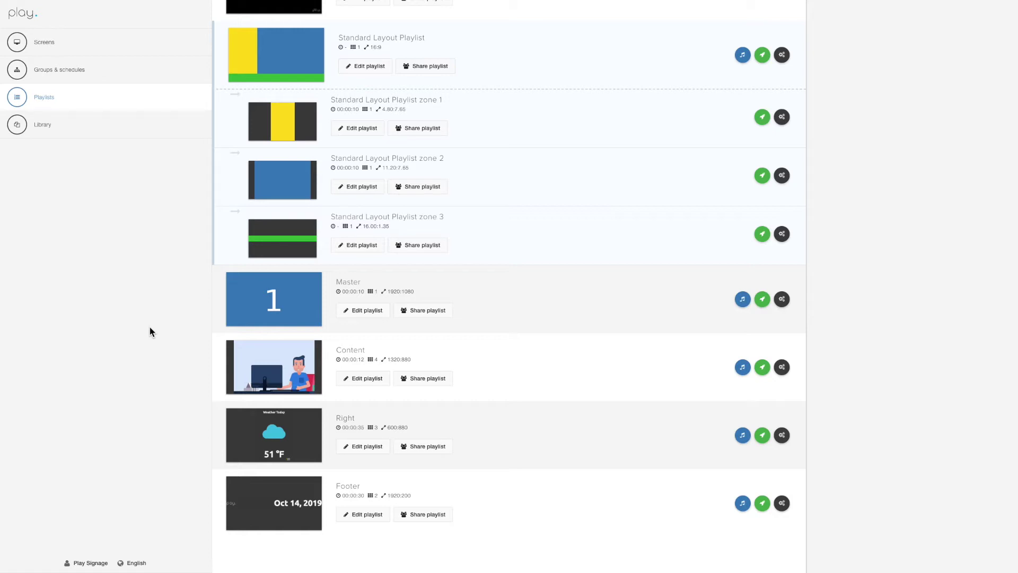
Step: Give the Master playlist's slide a black background, then bring up the playlist picker
click(253, 297)
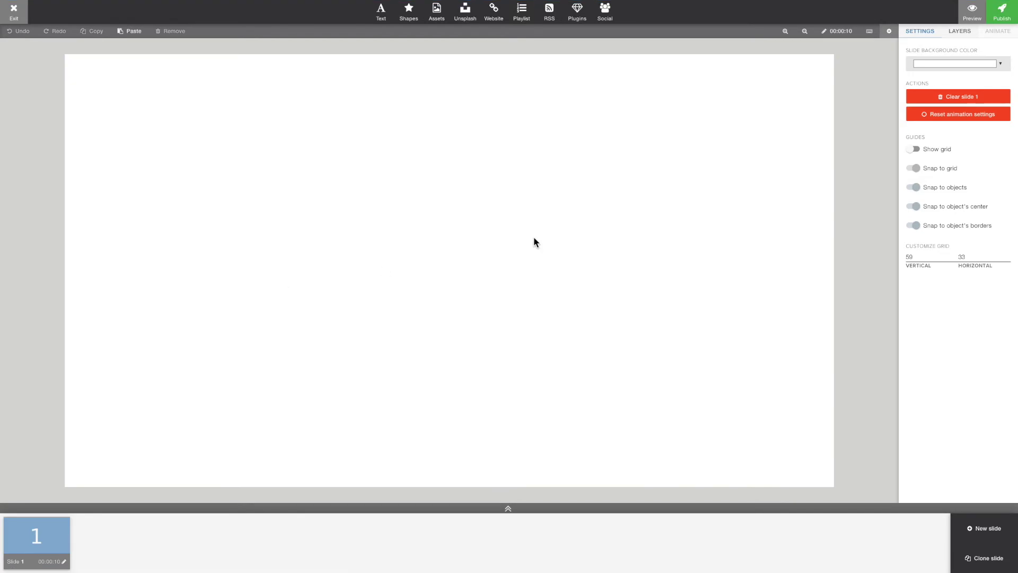
click(928, 66)
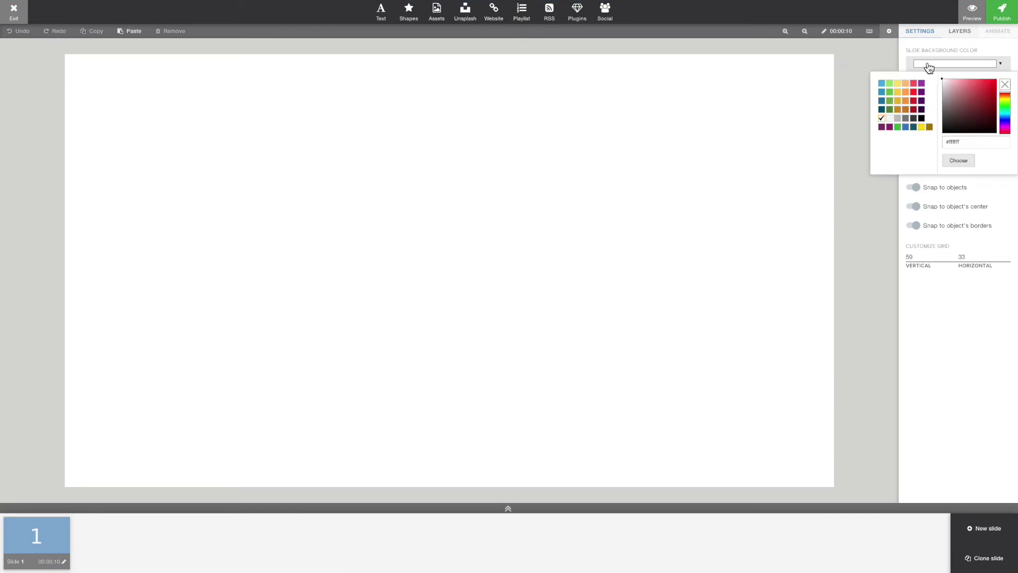
click(922, 118)
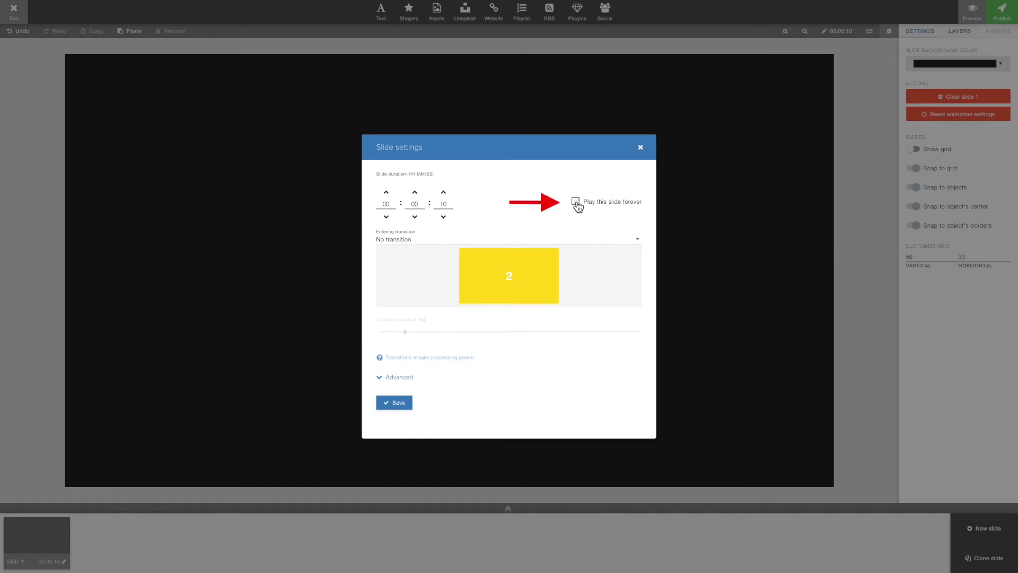
click(401, 406)
click(523, 14)
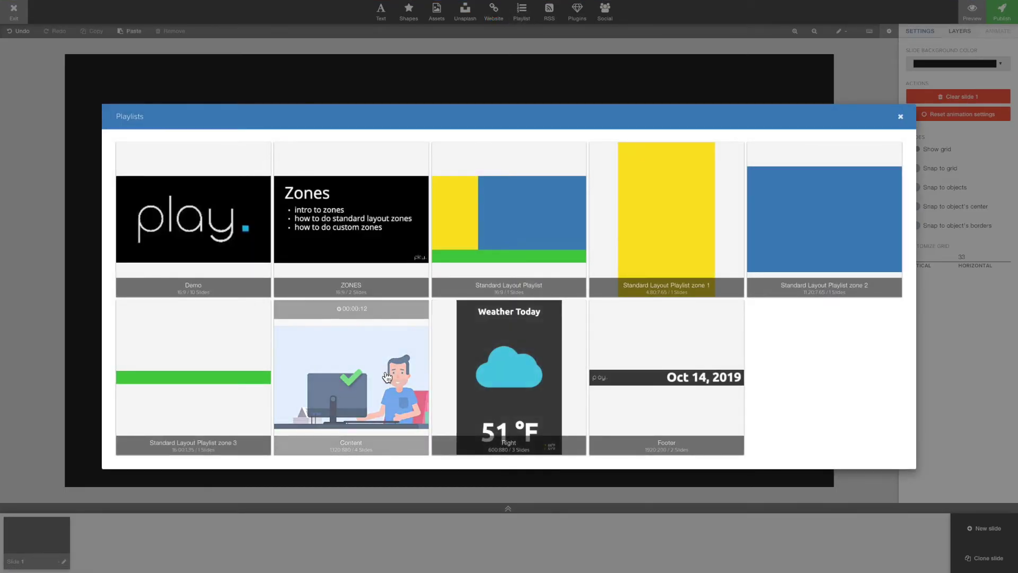
Step: Insert the Footer playlist and stretch it full-width along the bottom of the Master slide
click(637, 386)
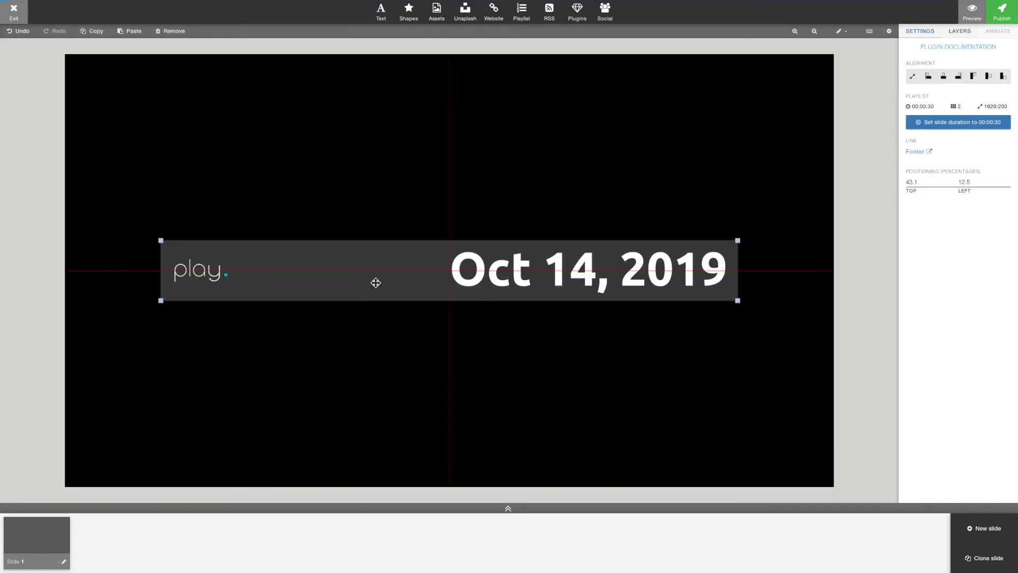
drag(375, 281, 289, 463)
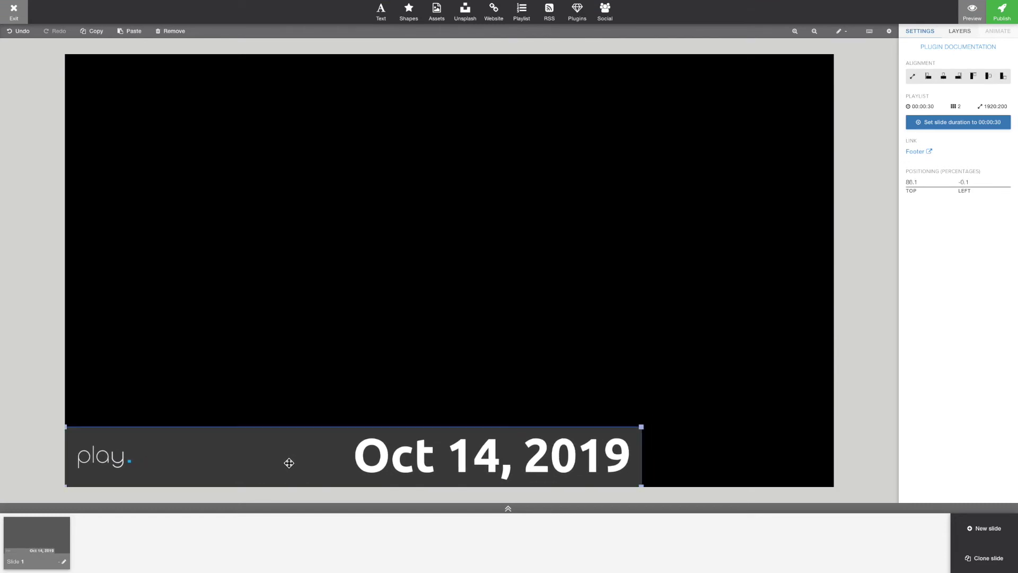
drag(641, 424, 811, 386)
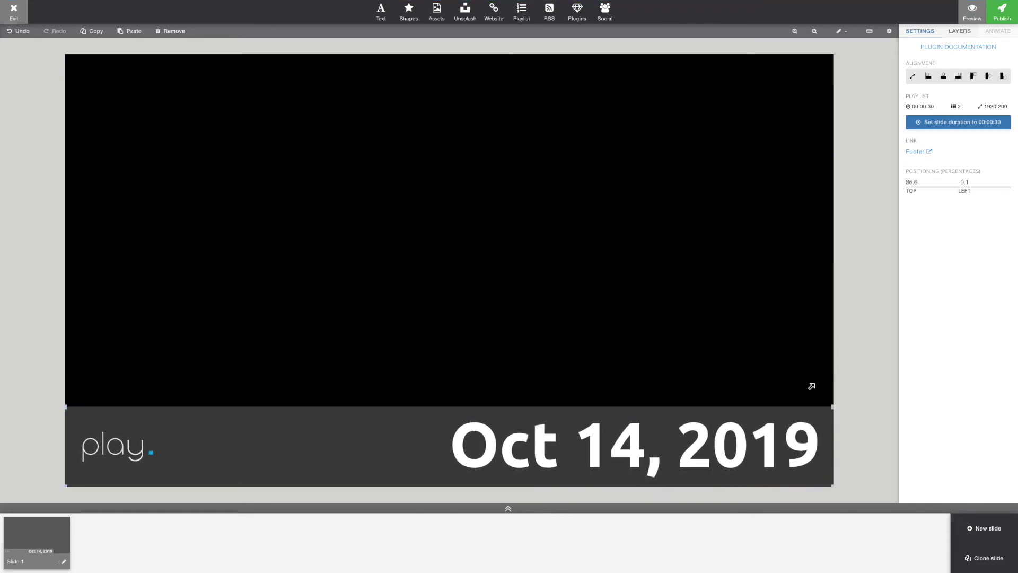
click(530, 102)
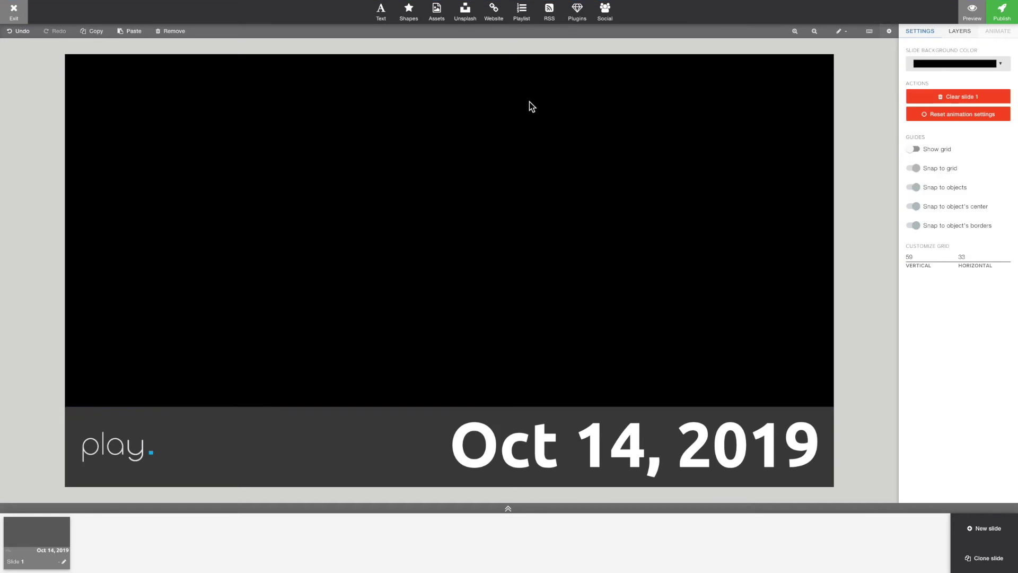
Step: Insert the Right weather playlist, placing it top-right and enlarging it down to the date bar
click(524, 17)
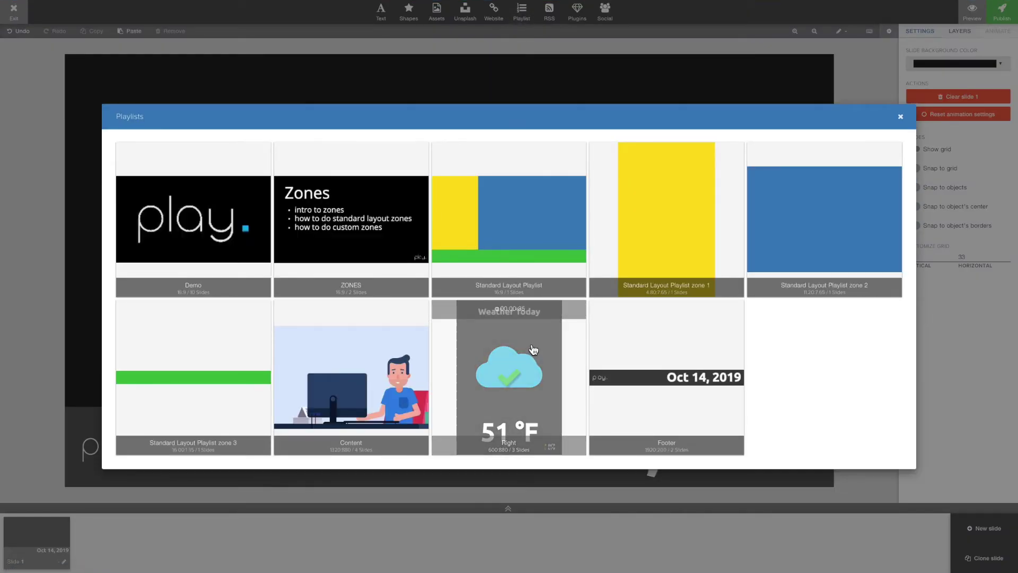
click(533, 350)
drag(546, 288, 789, 245)
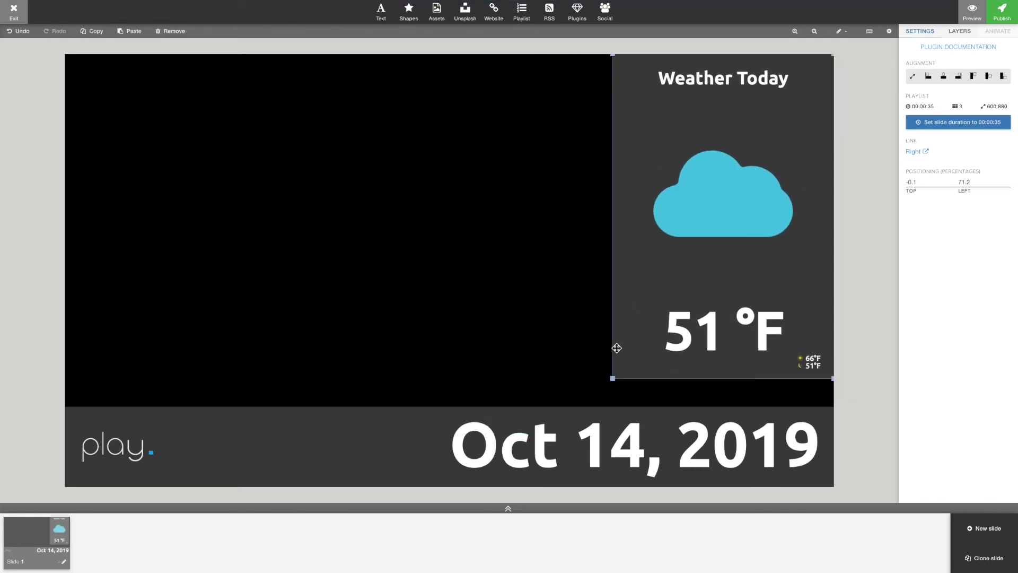
drag(610, 382, 589, 397)
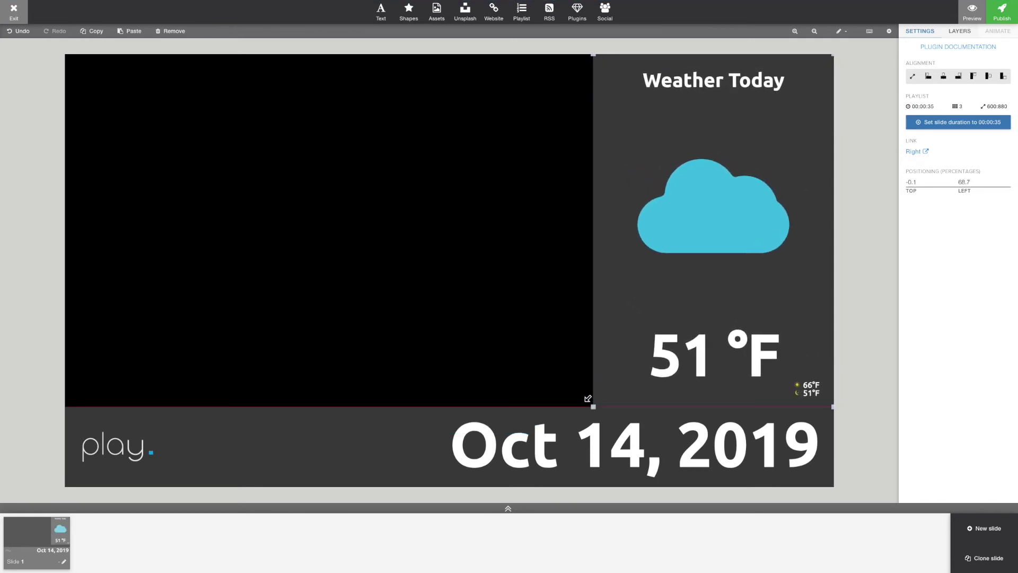
click(540, 375)
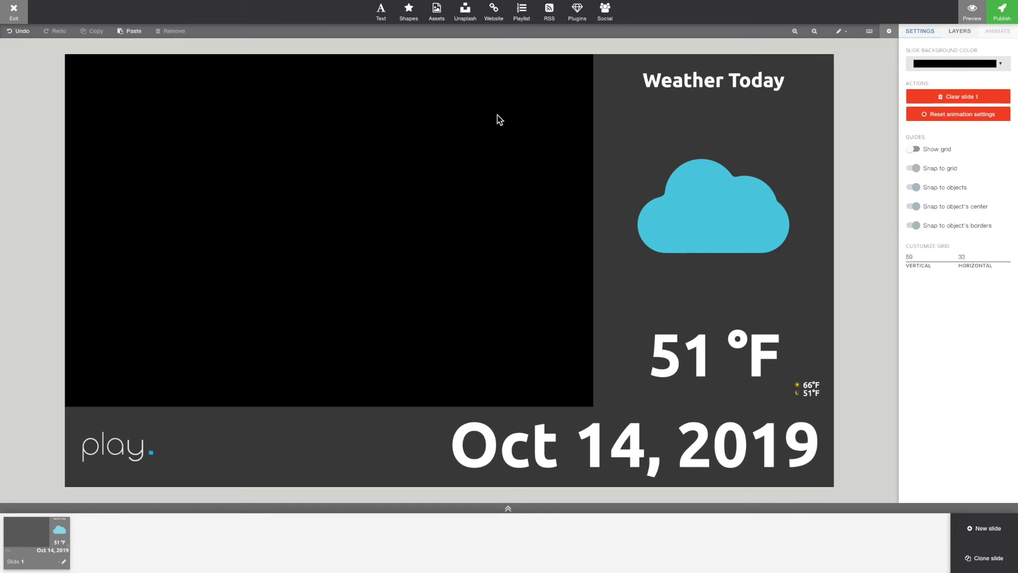
Step: Insert the Content playlist at top-left, resize it to fill the left area, and exit the editor
click(521, 15)
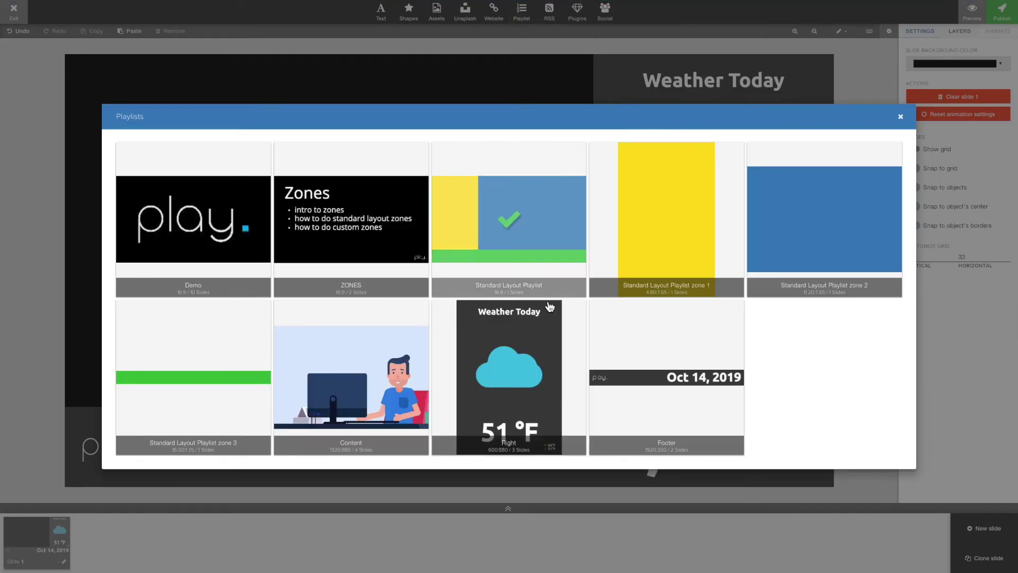
click(355, 375)
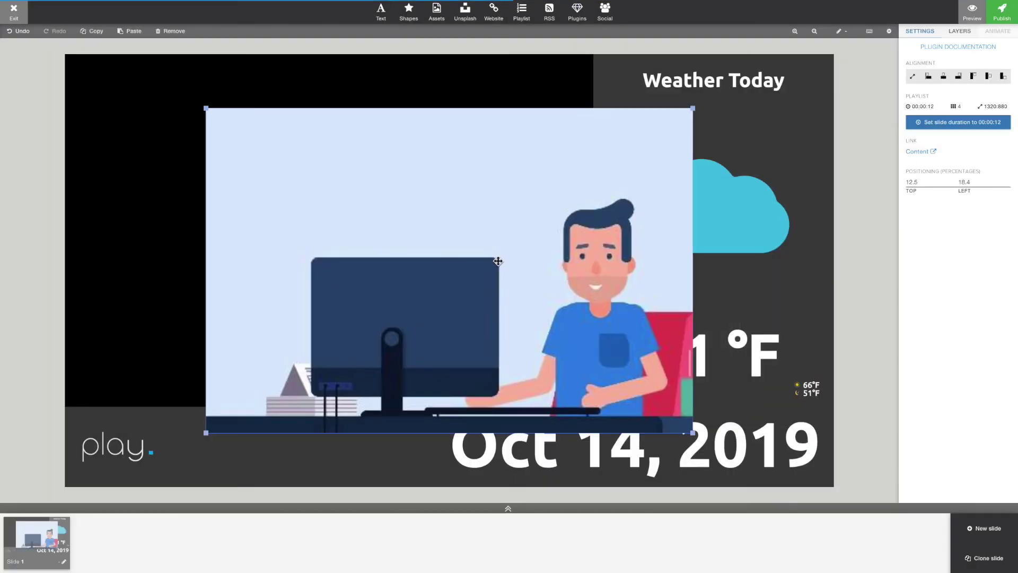
drag(492, 262, 347, 210)
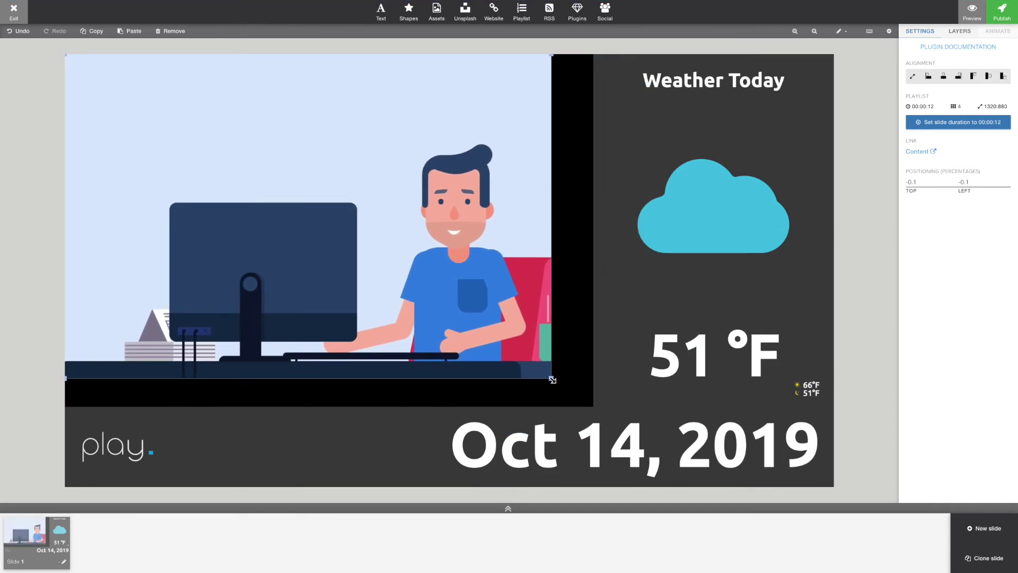
drag(552, 380, 593, 407)
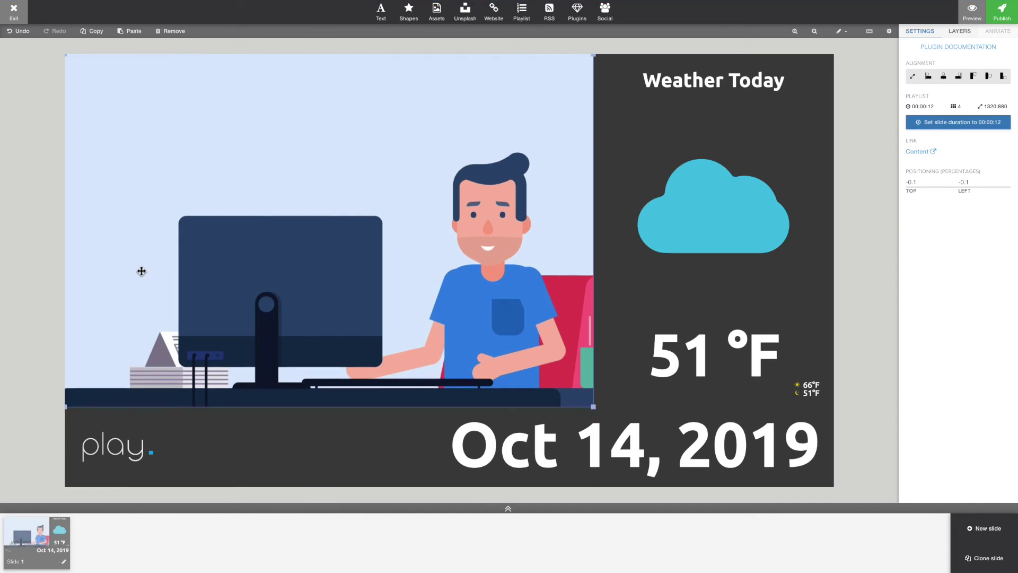
click(49, 249)
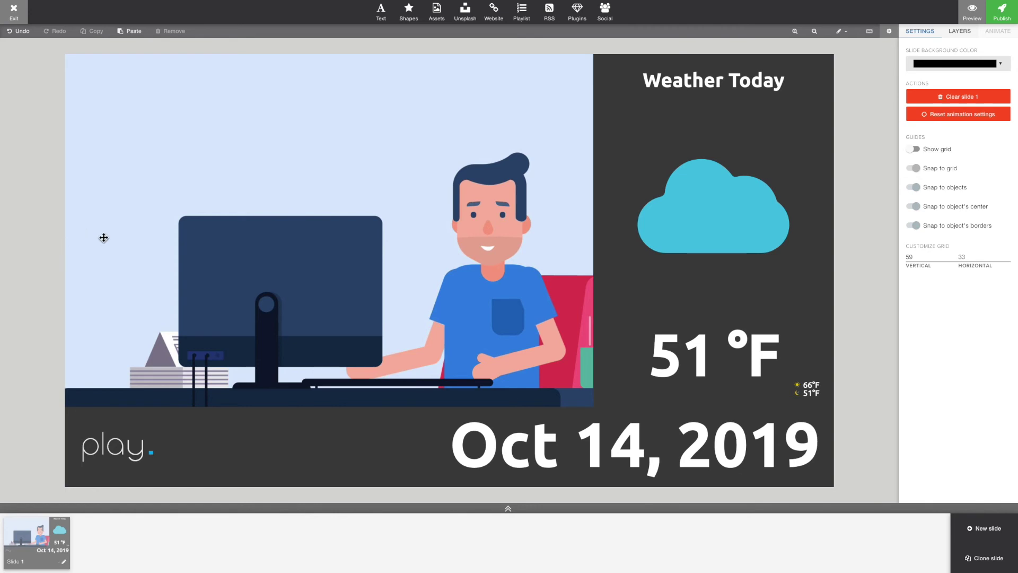
click(13, 12)
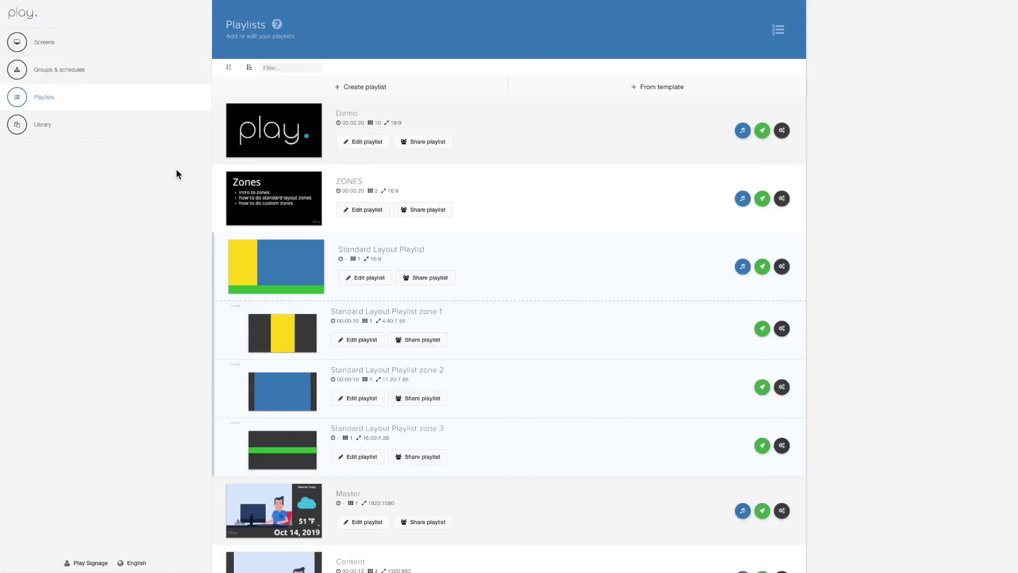
Step: On Groups & schedules, change the Standard group's base playlist from Demo to Master
click(60, 71)
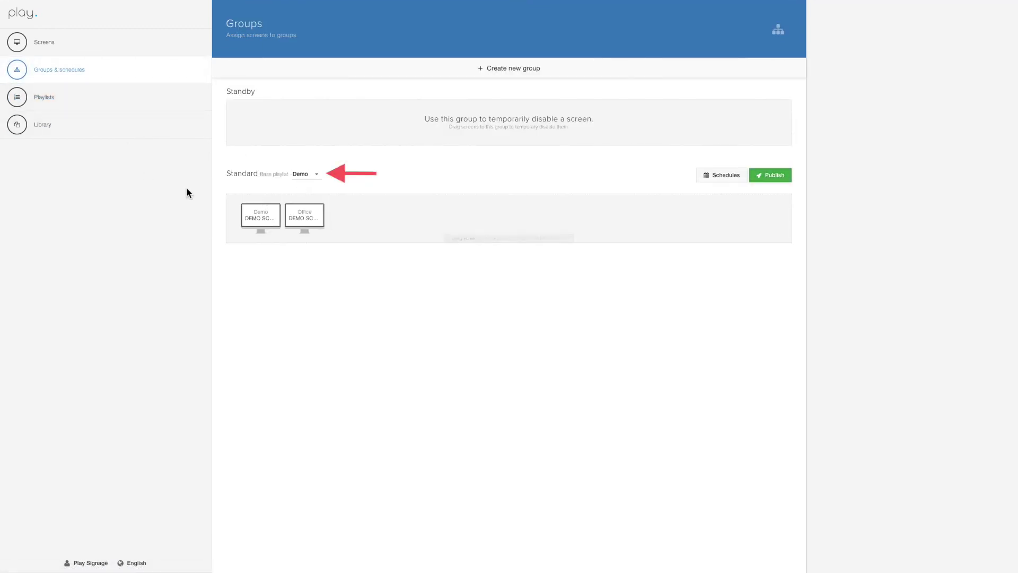
click(318, 177)
click(314, 230)
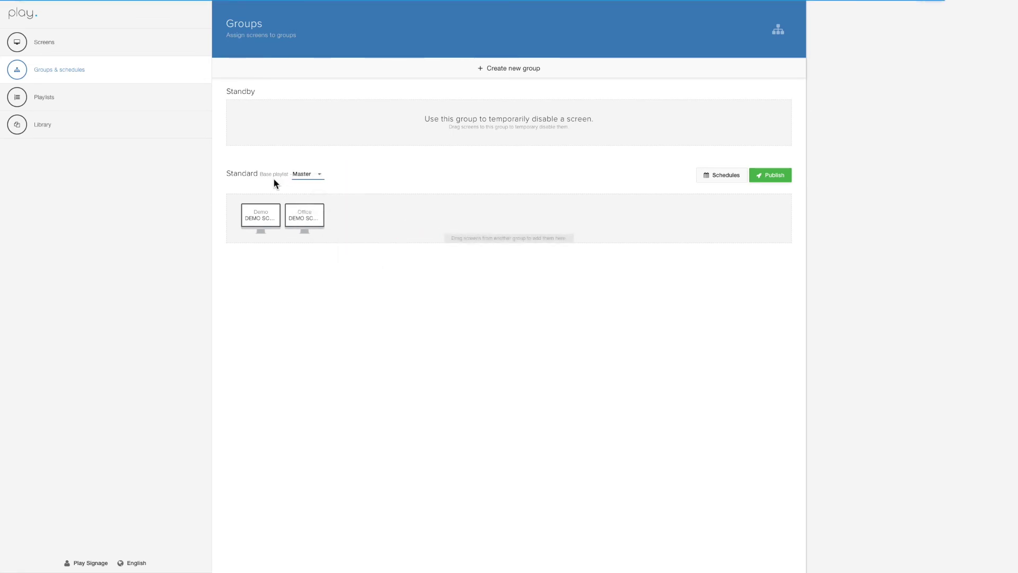
drag(258, 175, 289, 174)
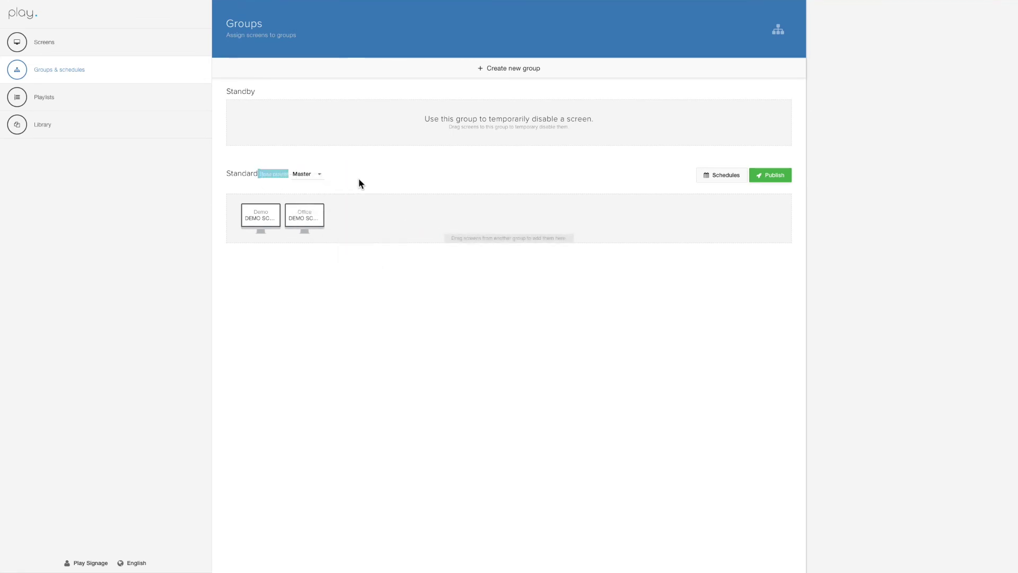